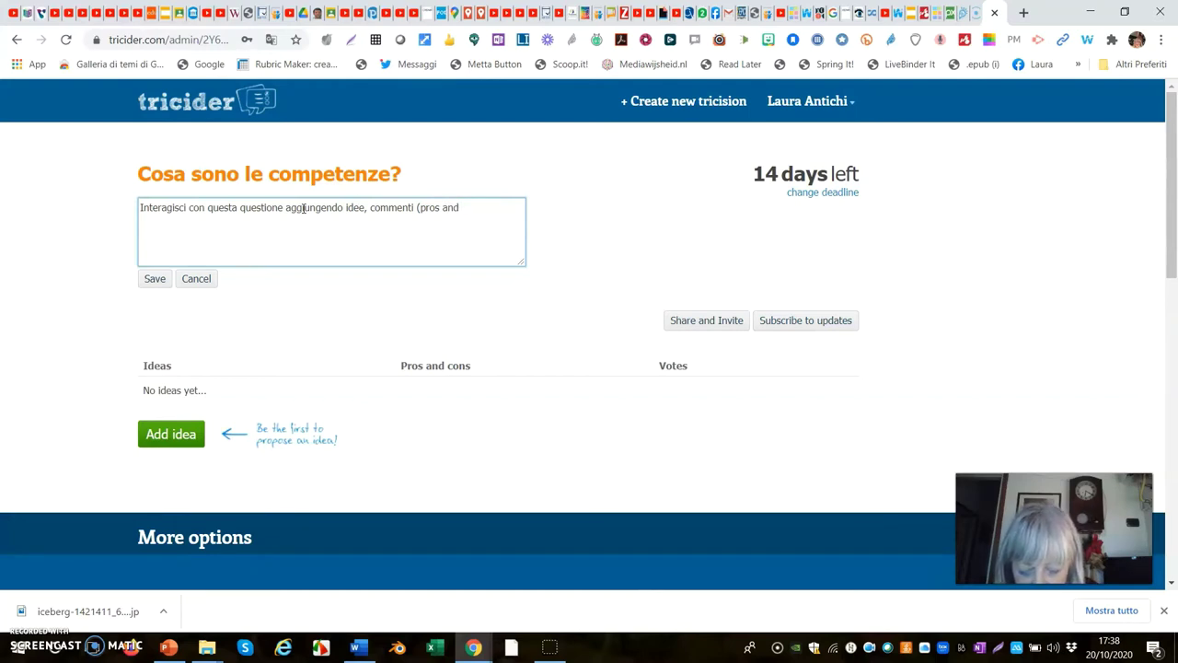
# Step: Complete the question's description after "(pros and" with "cons) o votandole idee presenti" and save it
pyautogui.write('con')
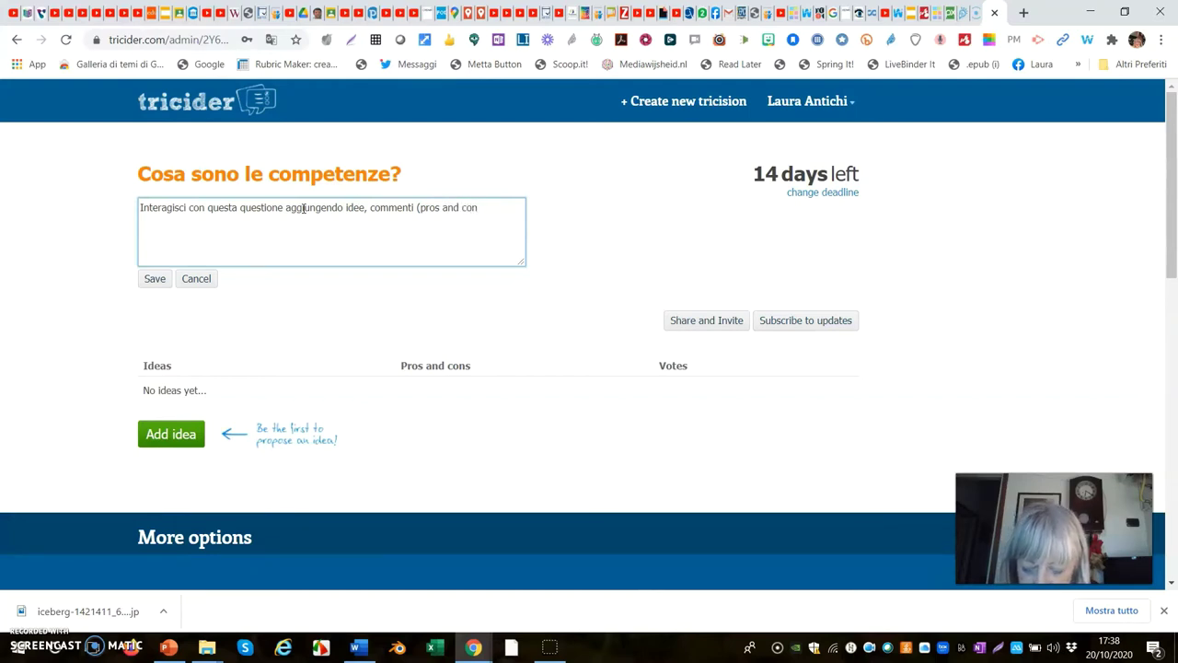
pyautogui.write('s)')
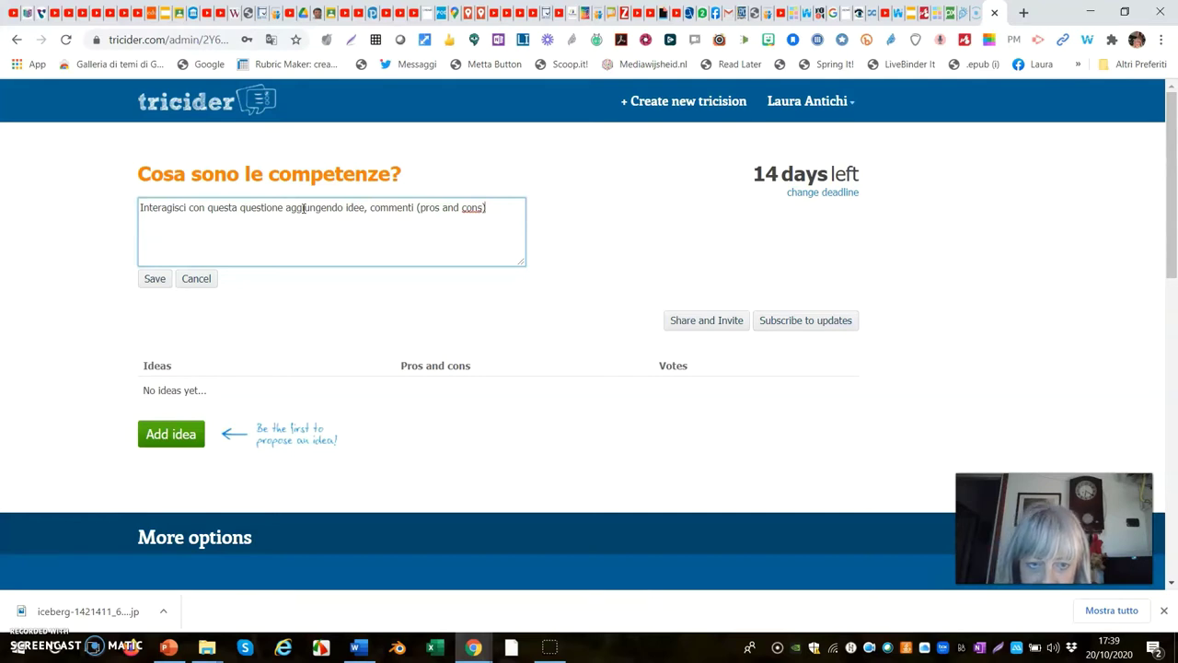
pyautogui.write(' c ')
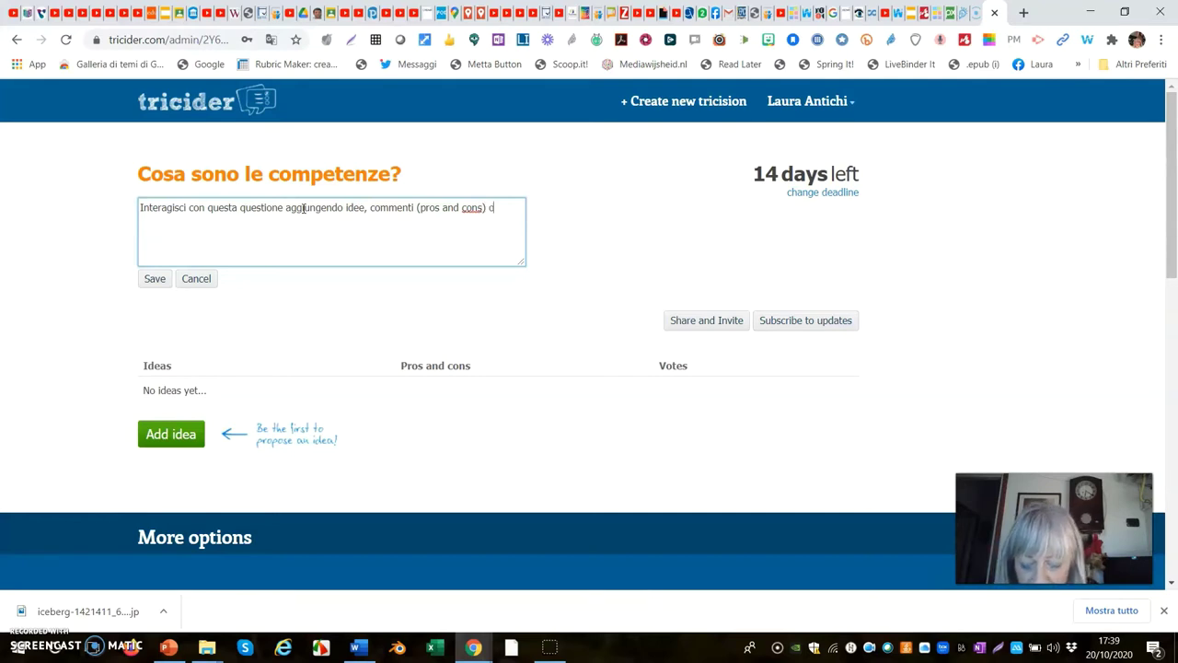
pyautogui.write('v')
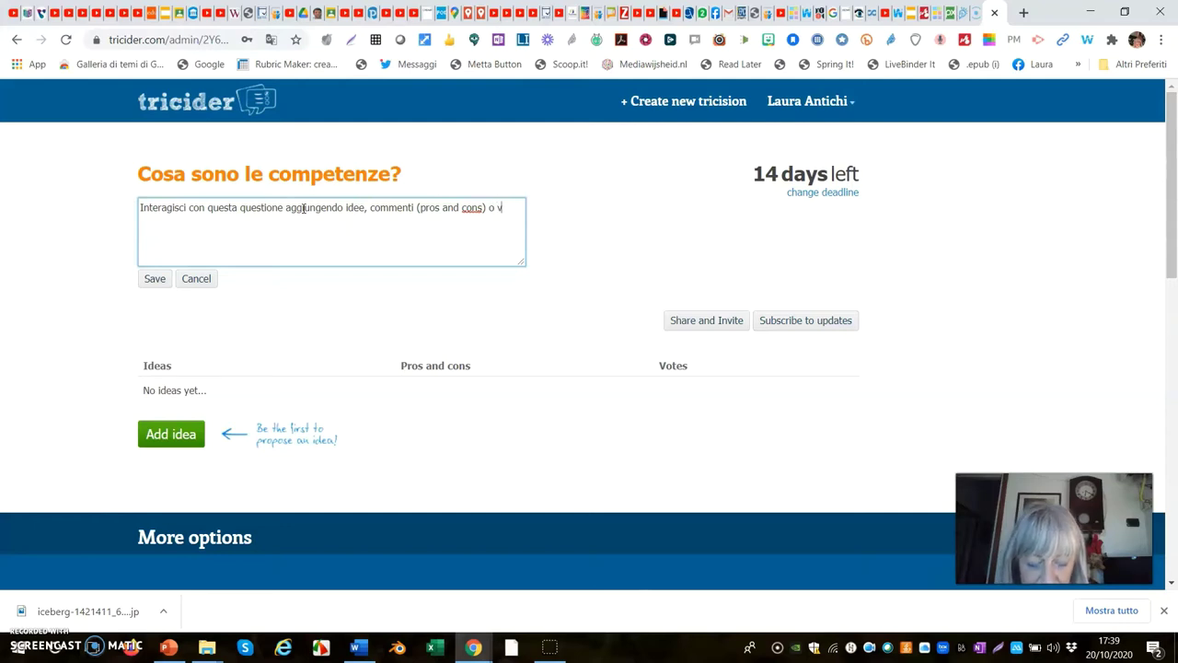
pyautogui.write('otando')
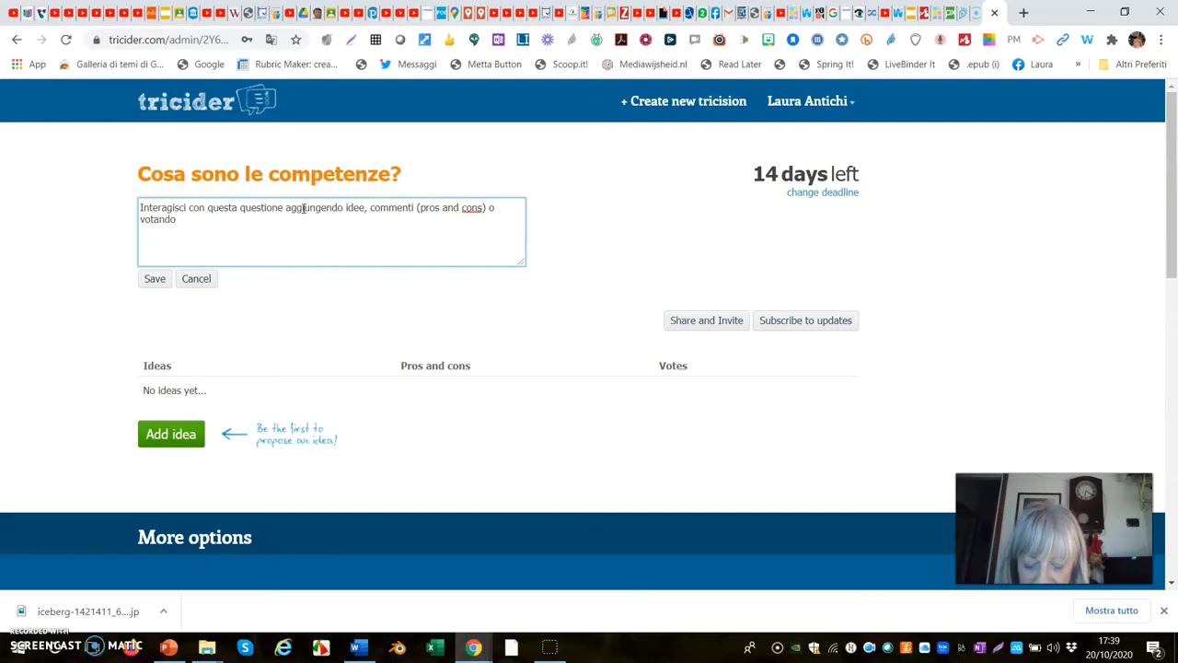
pyautogui.write('le id')
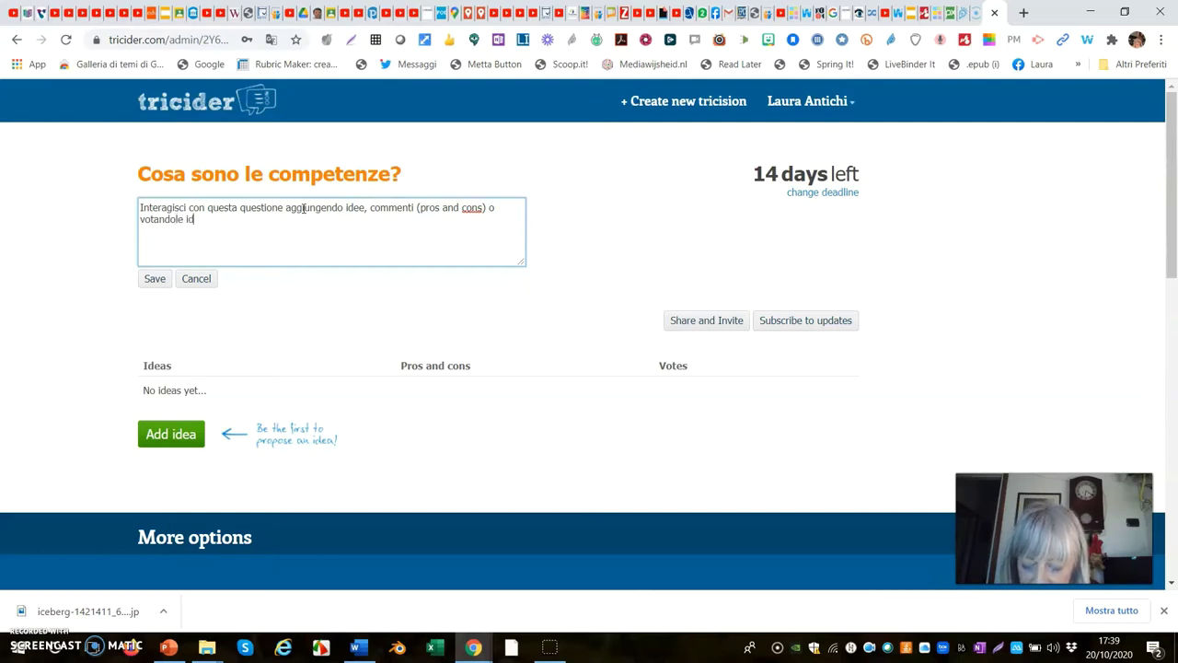
pyautogui.write('ee pr')
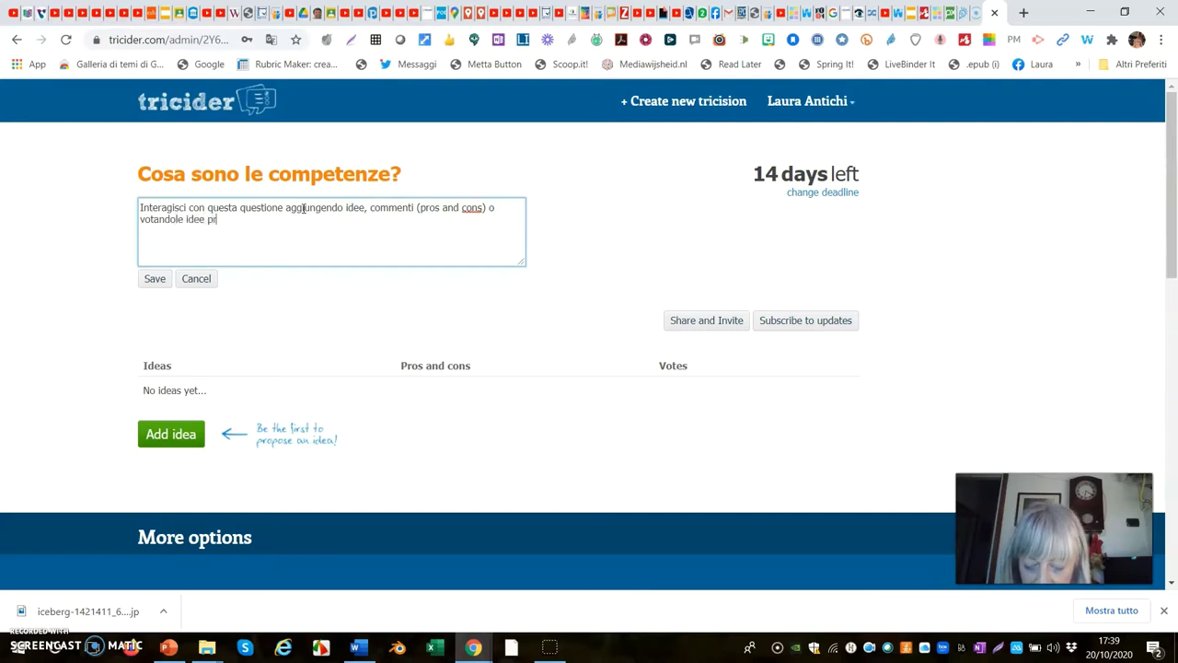
pyautogui.write('esert')
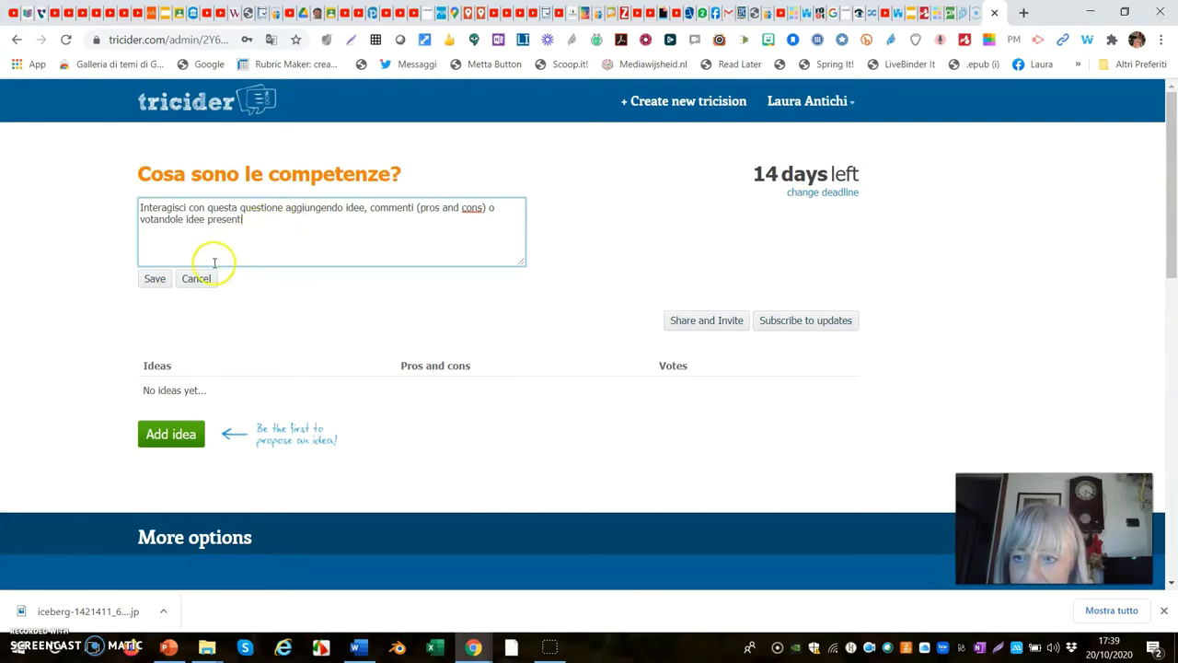
pyautogui.write('i')
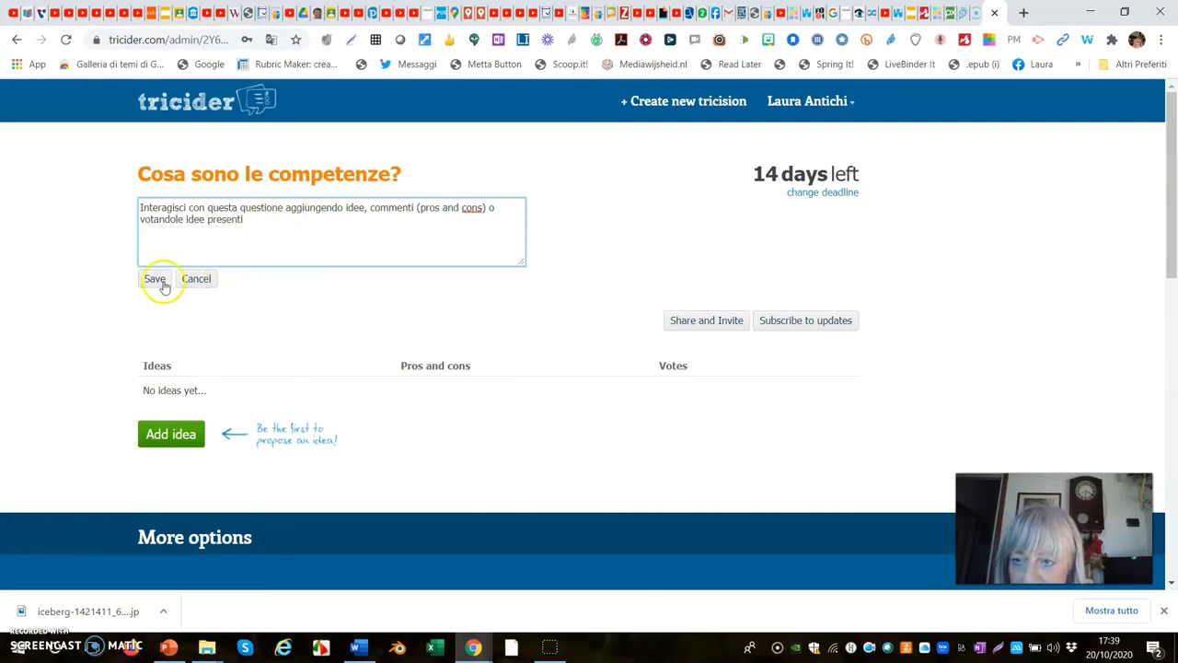
pyautogui.click(158, 280)
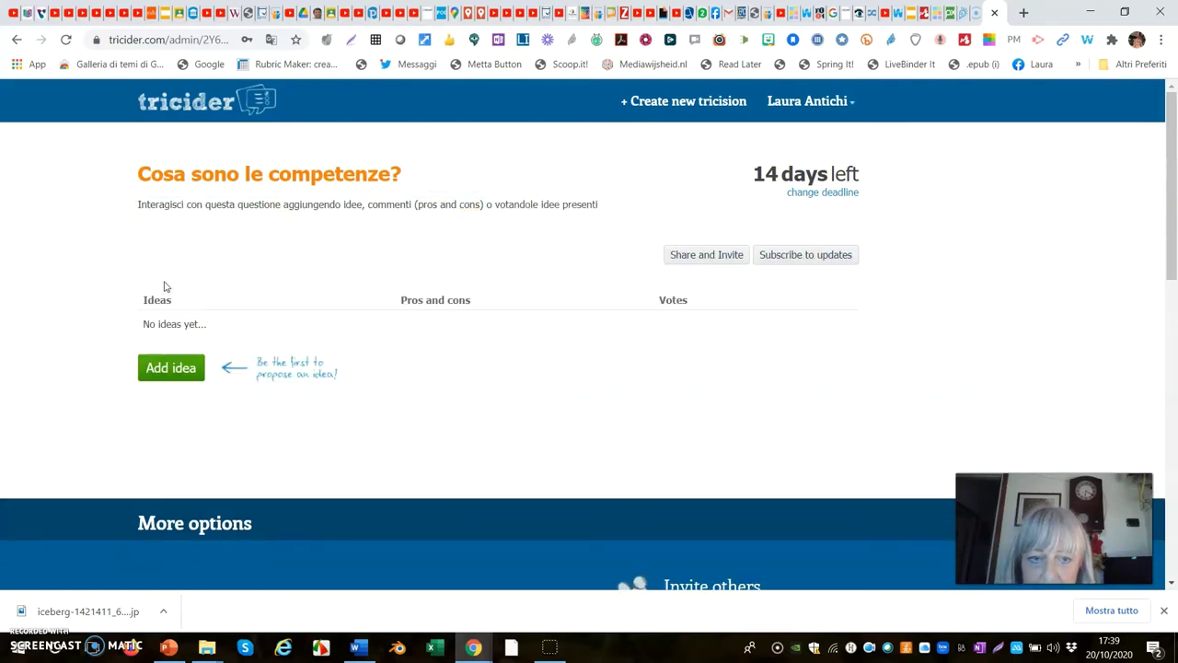
# Step: Start a new idea under the question, titled "Cosa intendiamo per competenza?"
pyautogui.click(171, 372)
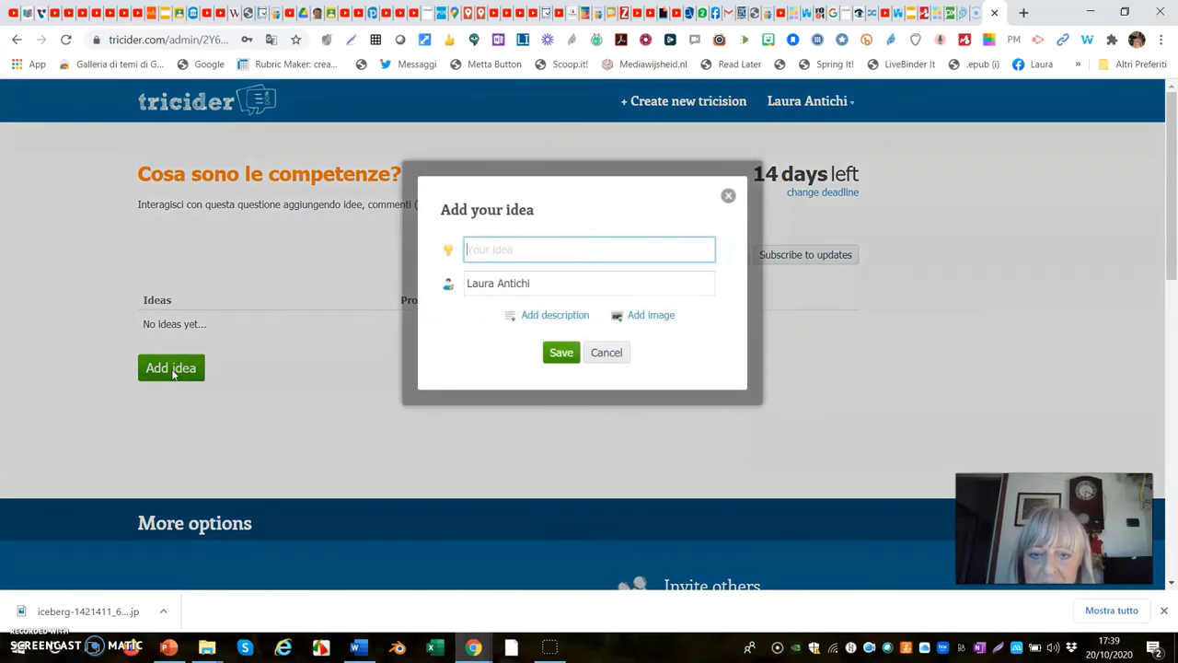
pyautogui.click(469, 256)
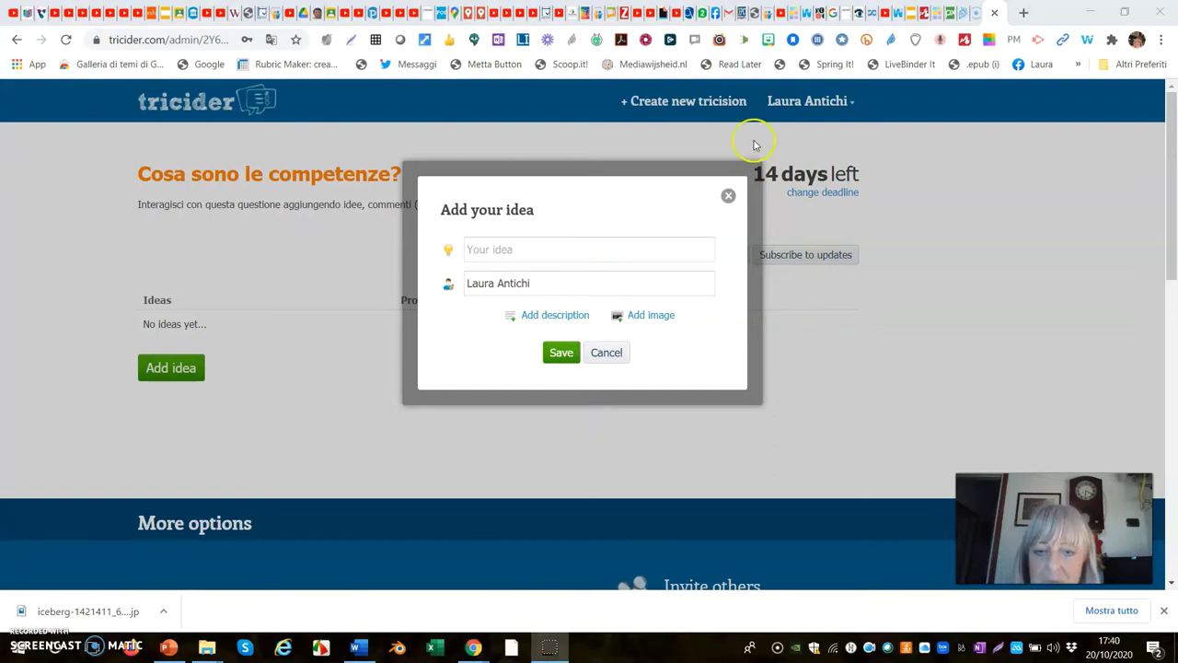
pyautogui.click(475, 251)
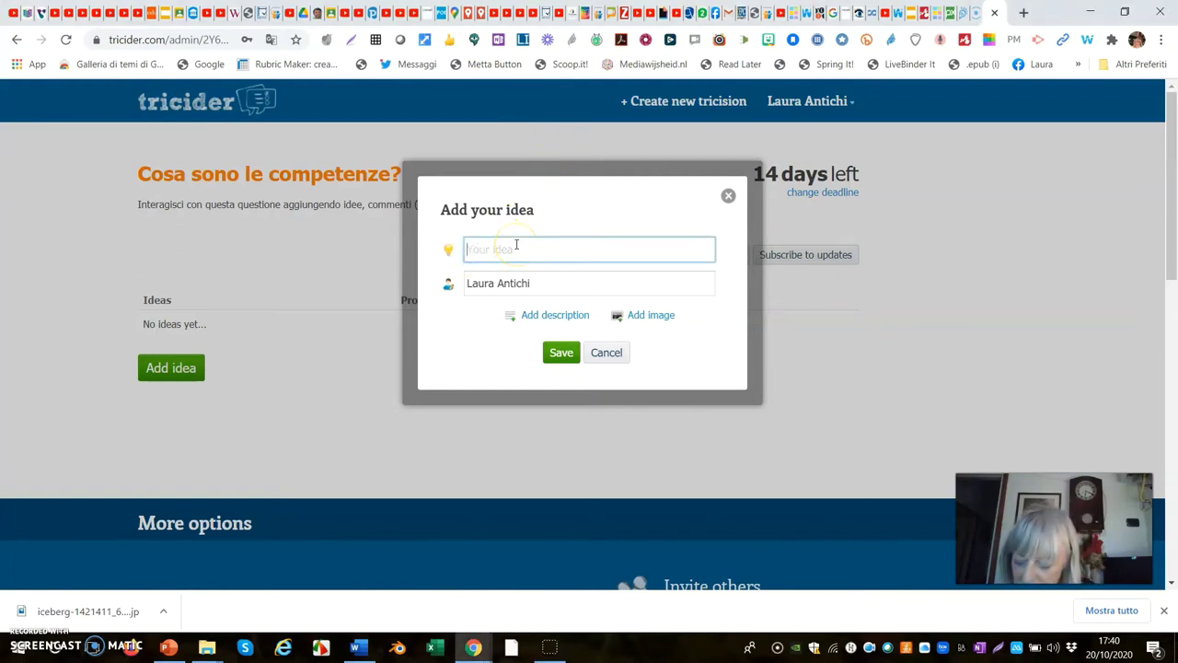
pyautogui.write('Cosa intendiamo per competenza?')
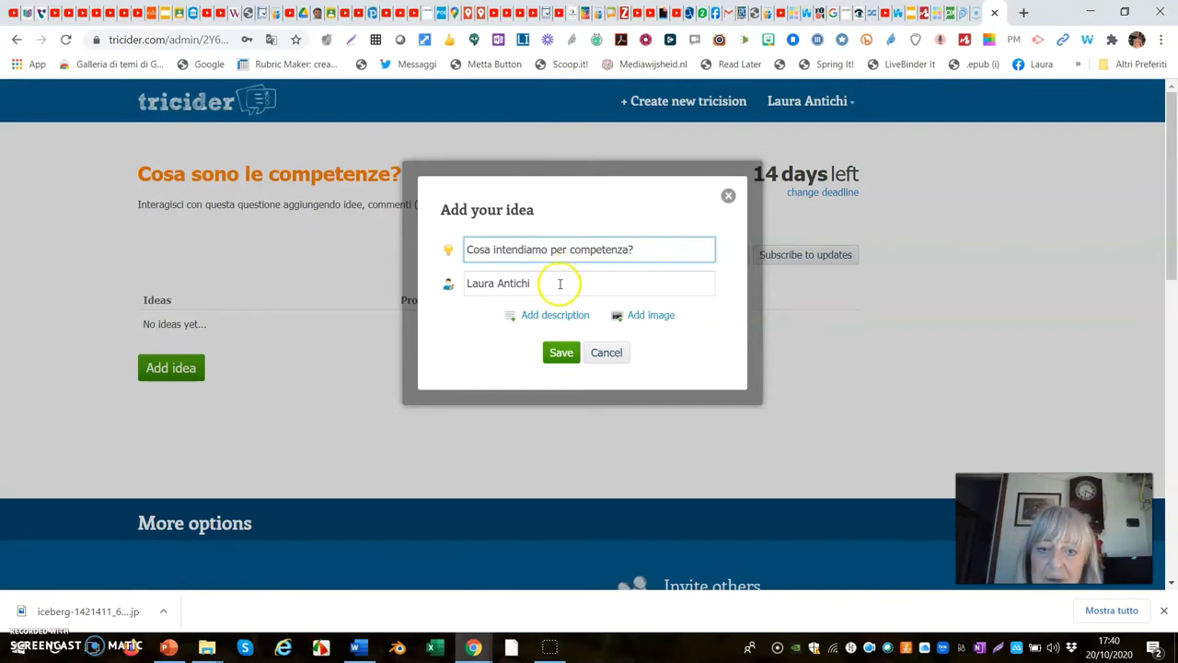
pyautogui.click(553, 351)
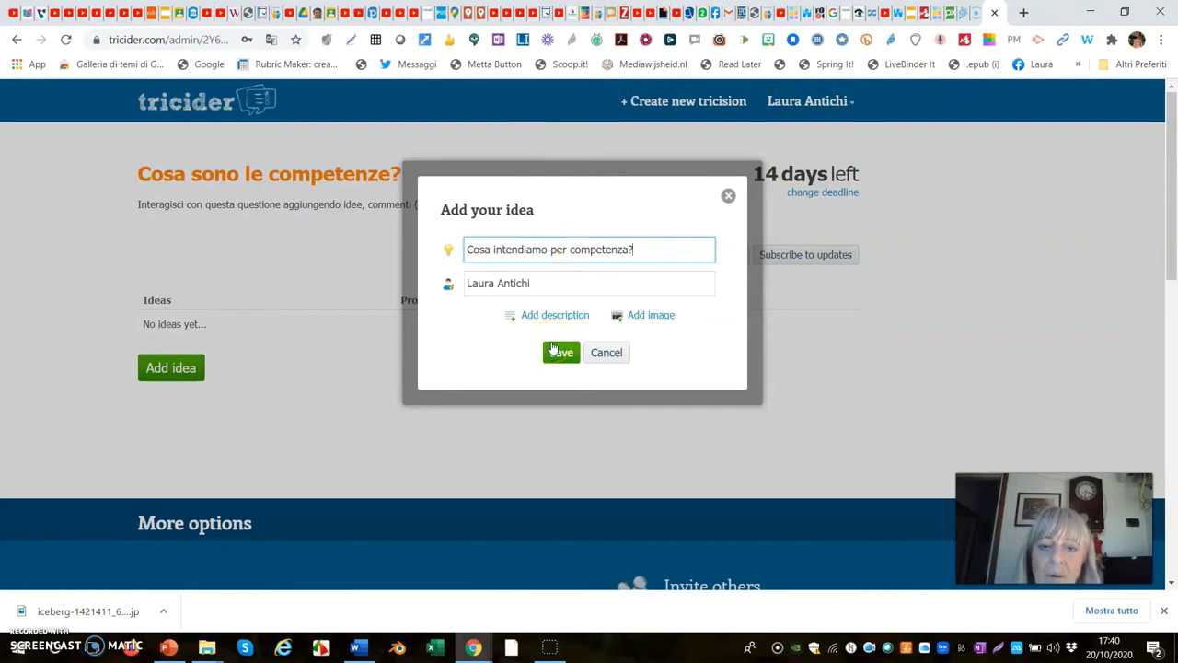
# Step: Add a description to the idea and paste in the copied definition of competence ending in "applicato trasversalmente."
pyautogui.click(553, 316)
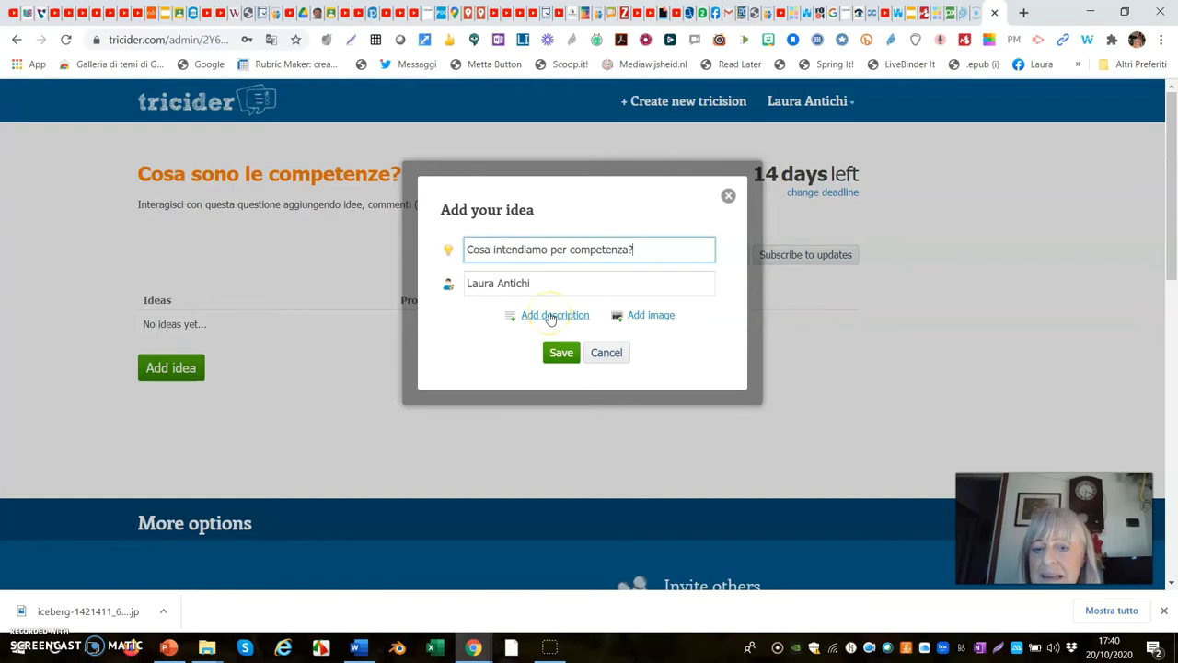
pyautogui.click(550, 319)
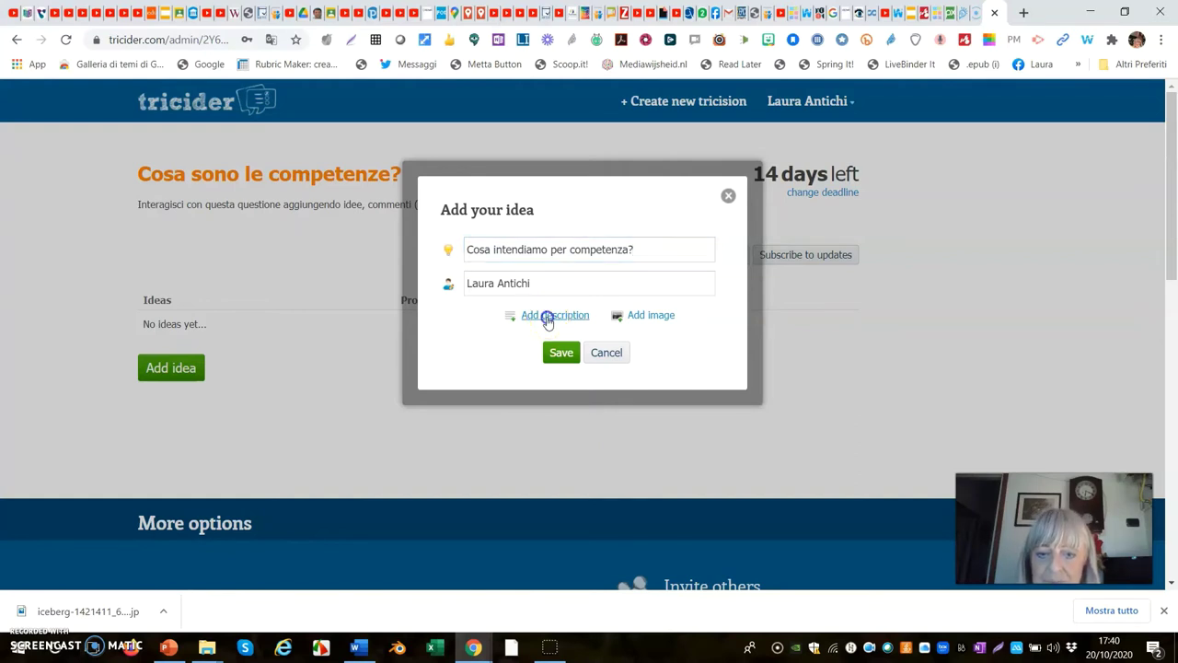
pyautogui.click(548, 317)
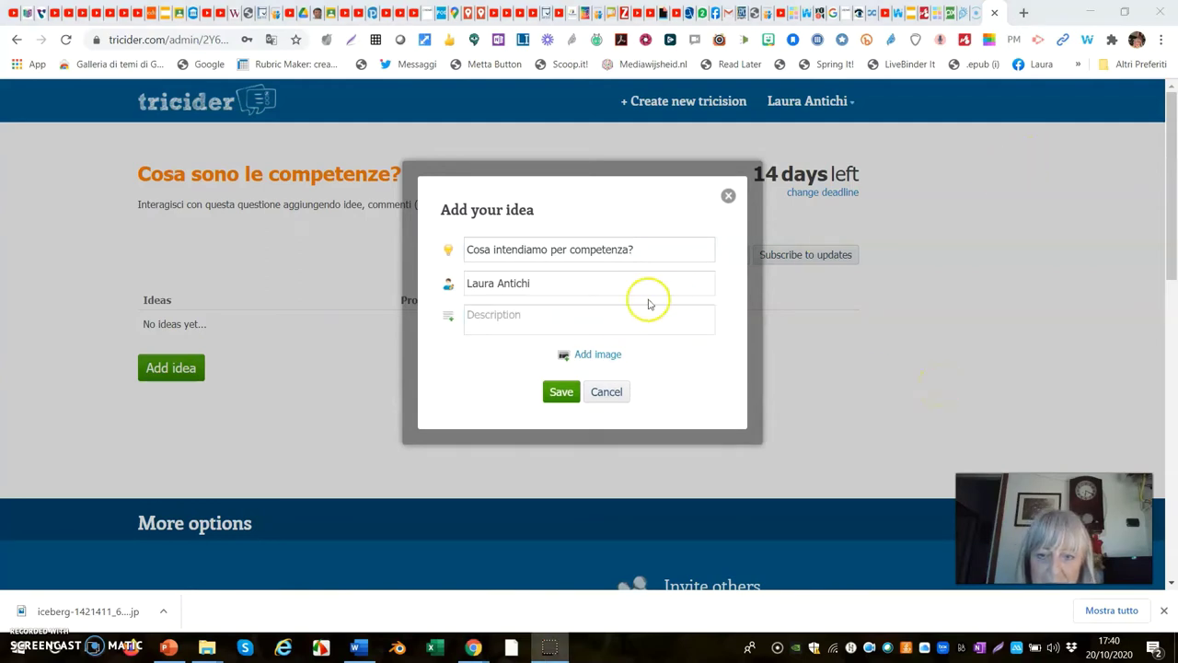
pyautogui.click(493, 323)
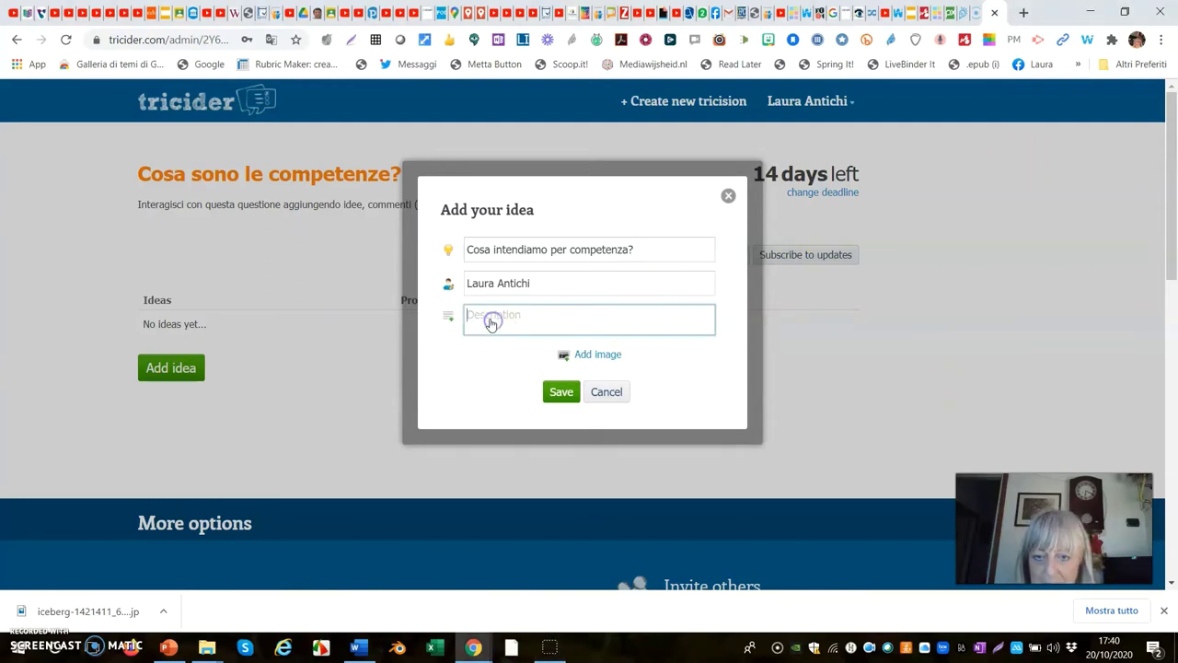
pyautogui.hotkey('ctrl', 'v')
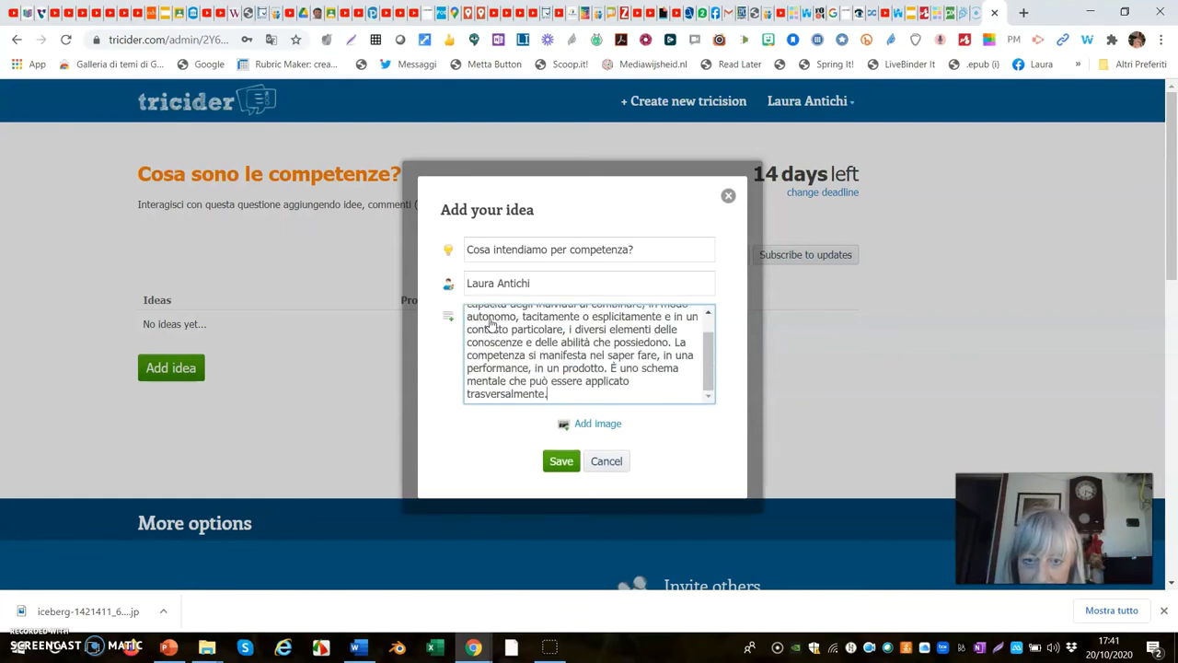
# Step: Attach the image 1.png from the tricider2020 folder to the idea and save the idea
pyautogui.click(591, 426)
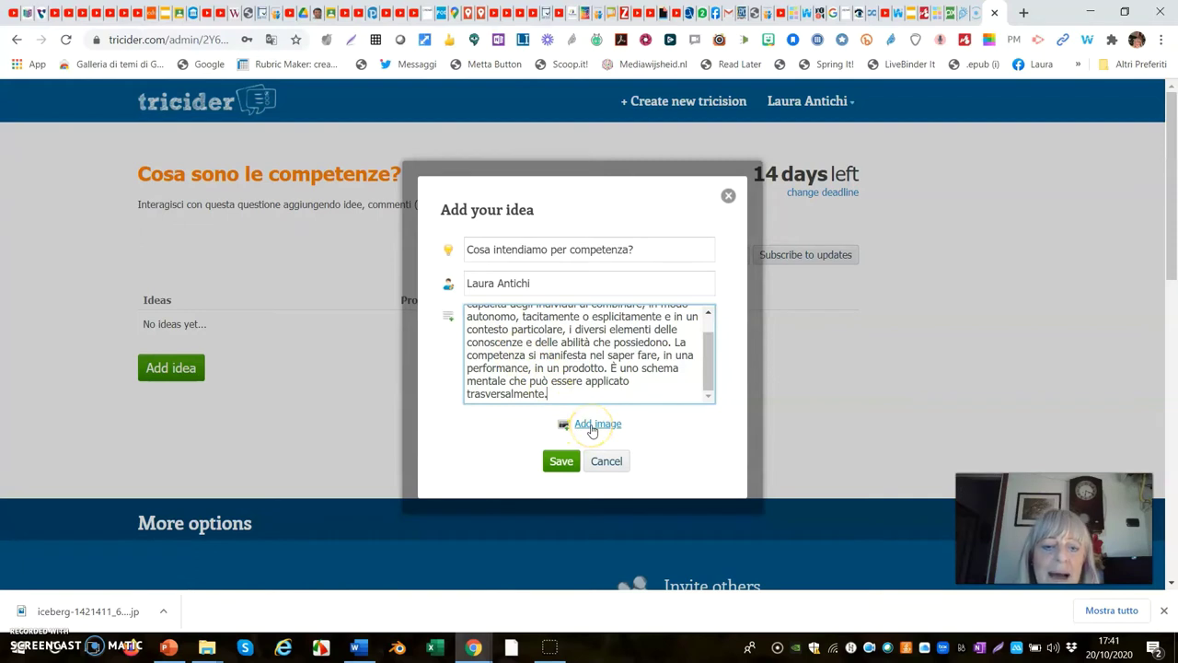
pyautogui.click(591, 426)
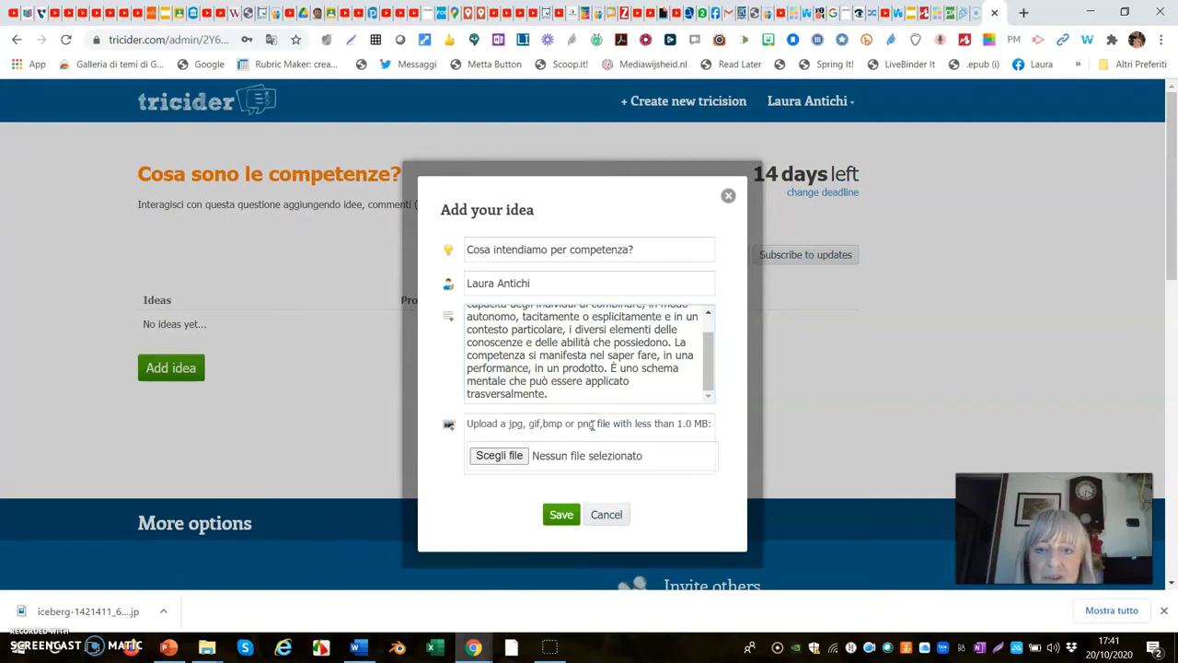
pyautogui.click(500, 460)
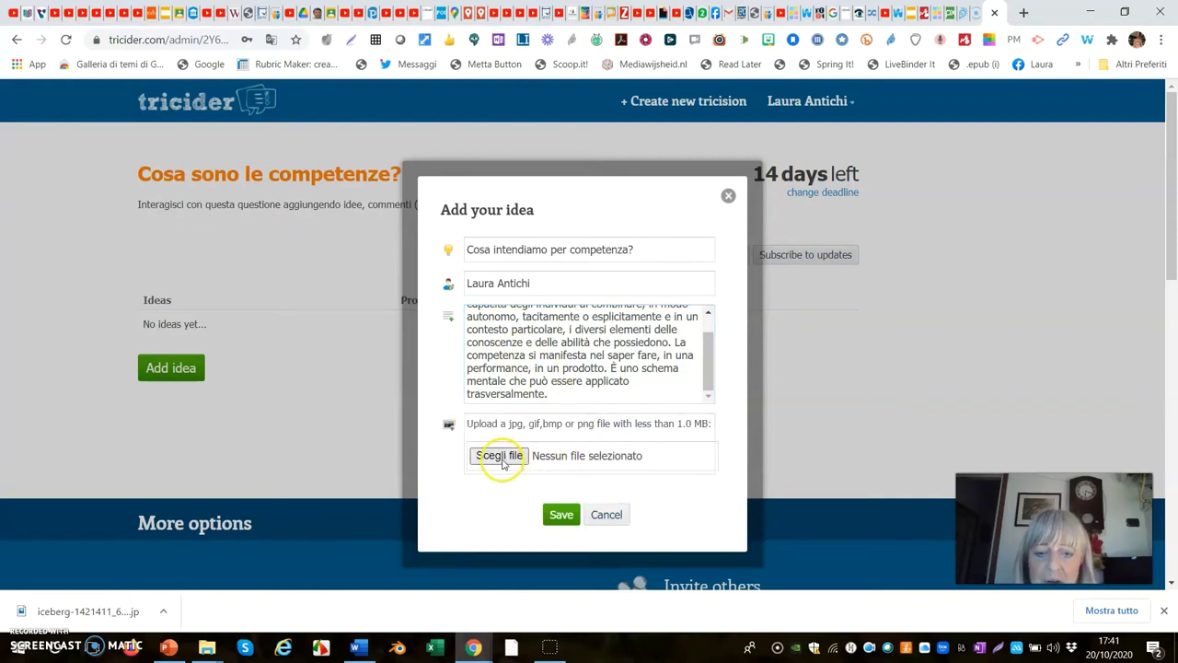
pyautogui.click(500, 458)
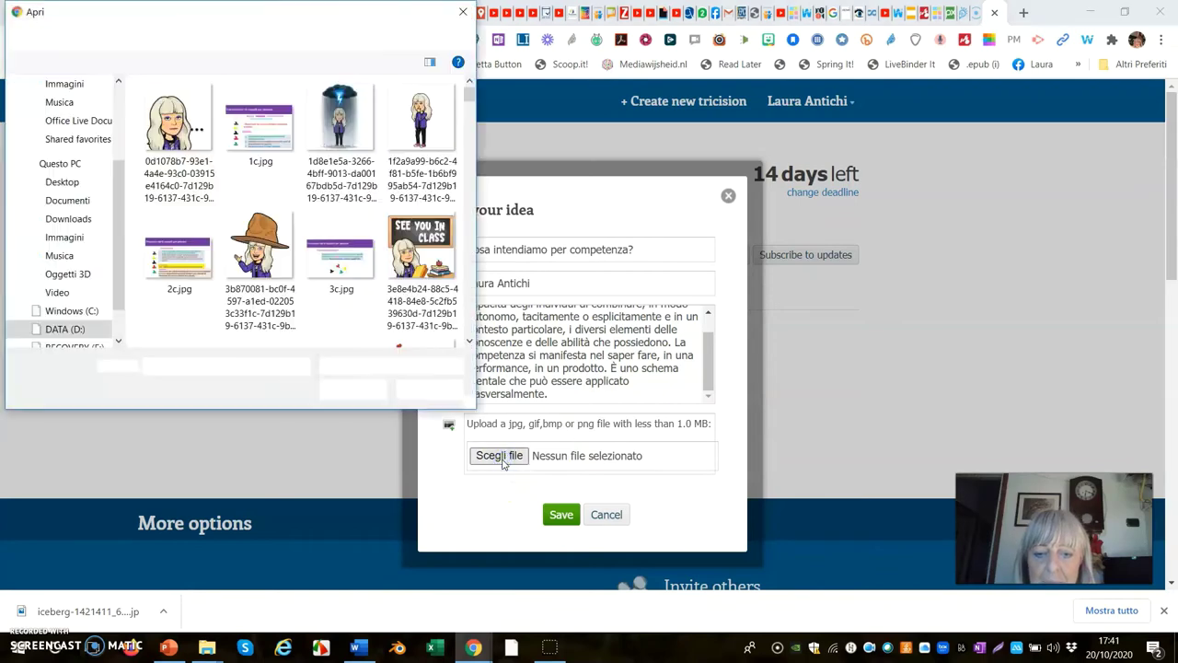
pyautogui.click(502, 462)
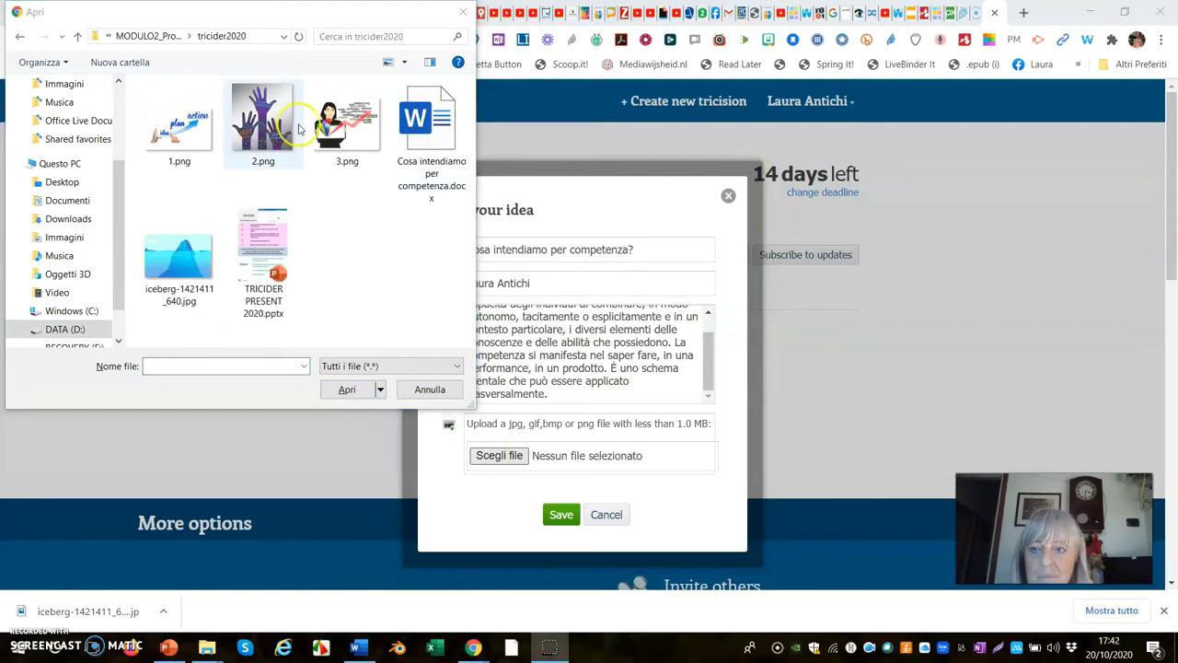
pyautogui.click(181, 157)
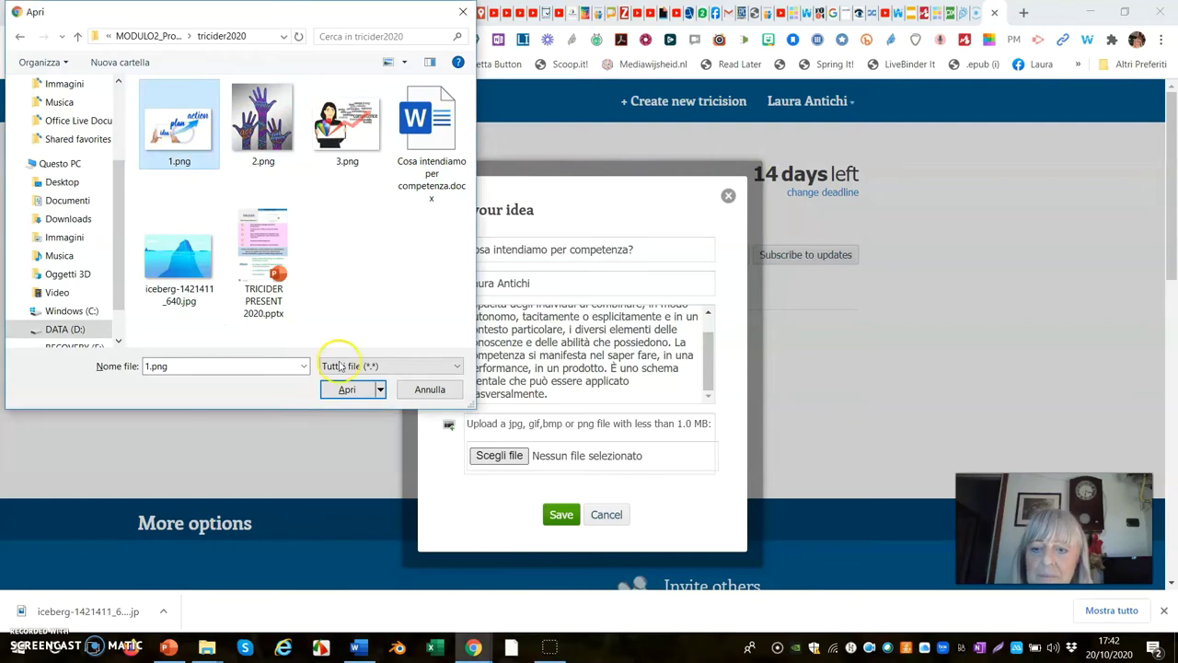
pyautogui.click(358, 390)
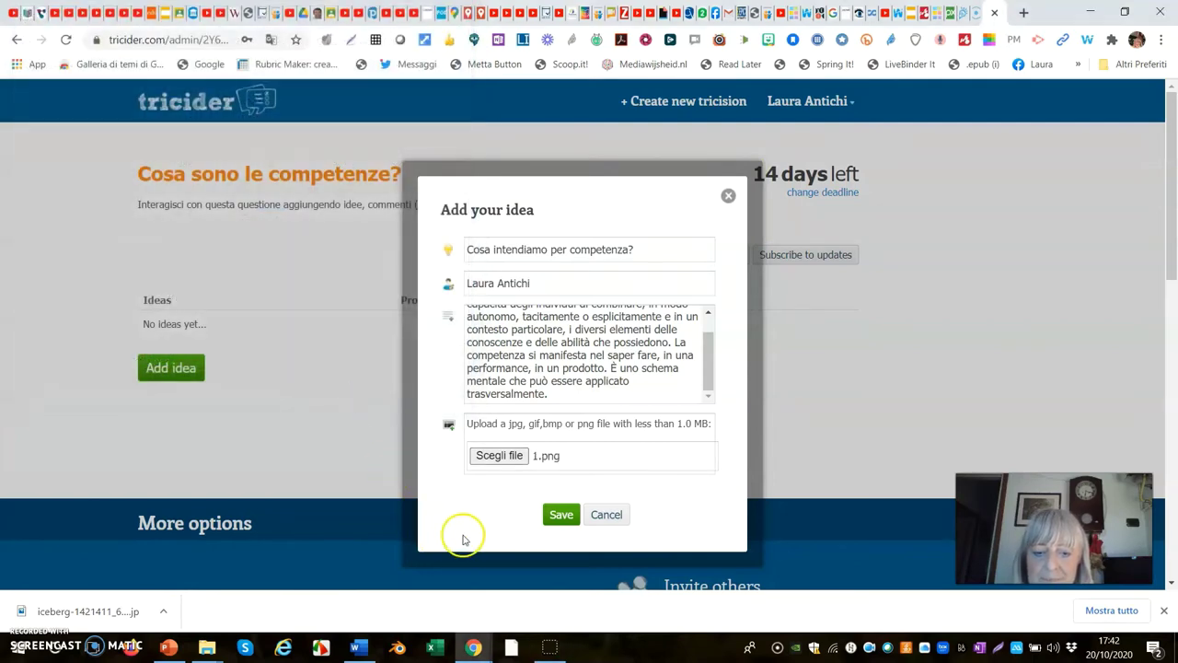
pyautogui.click(561, 521)
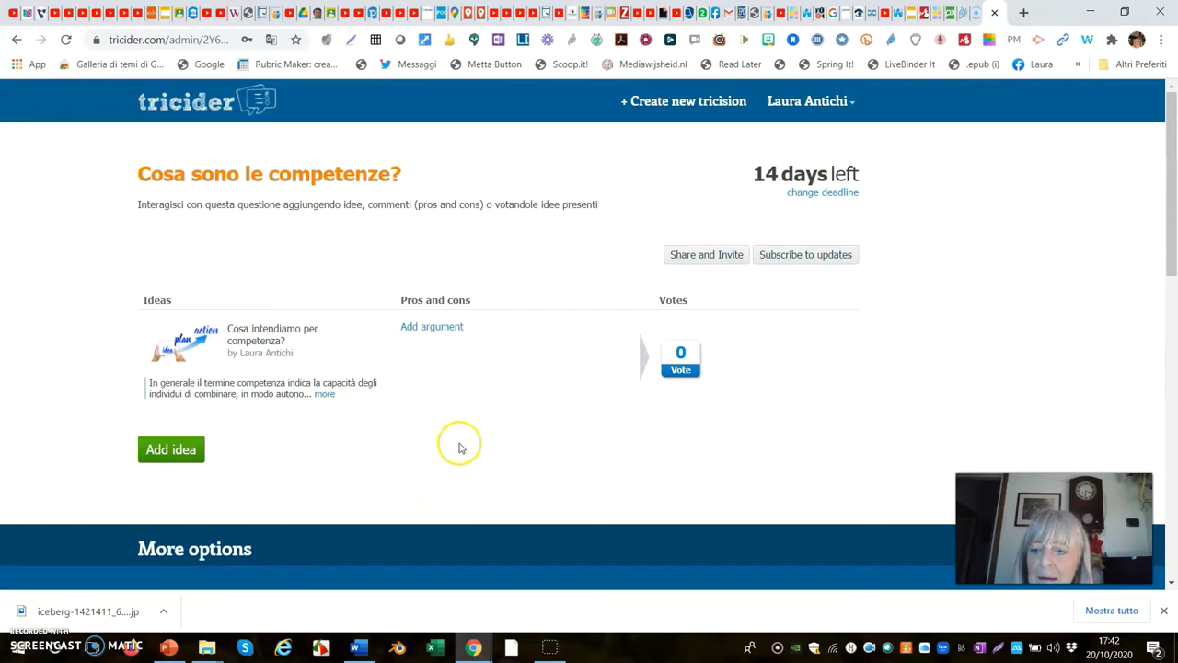
# Step: Start a second idea under the question, titled "La metafora iceberg"
pyautogui.scroll(-1, 461, 444)
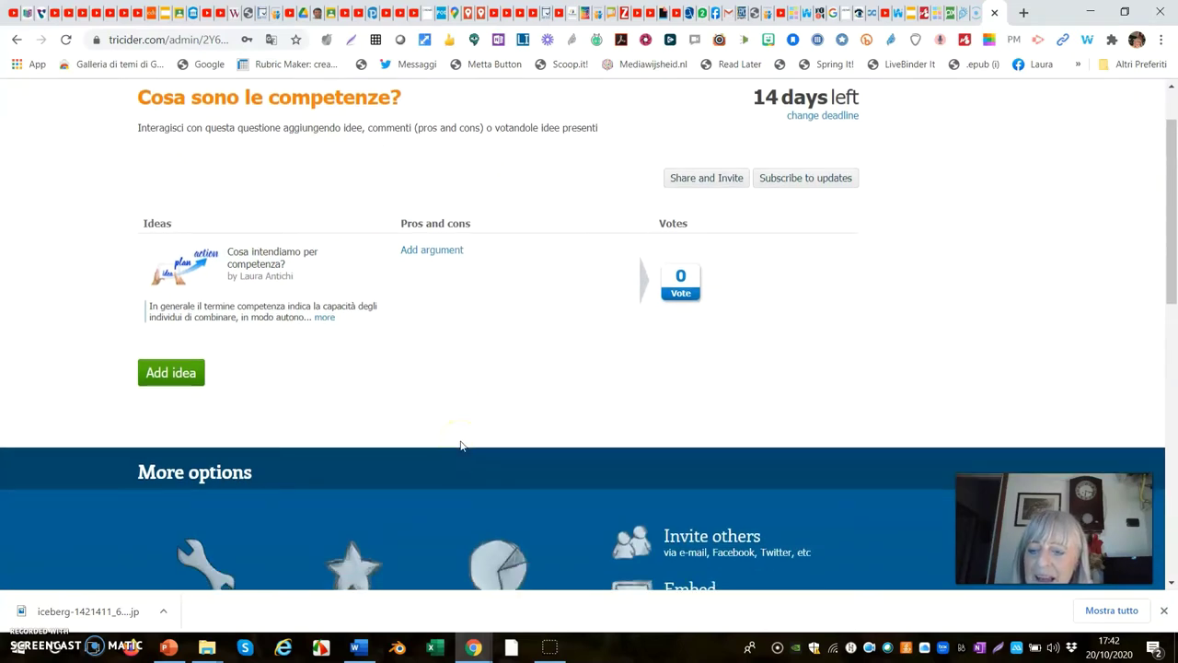
pyautogui.click(170, 377)
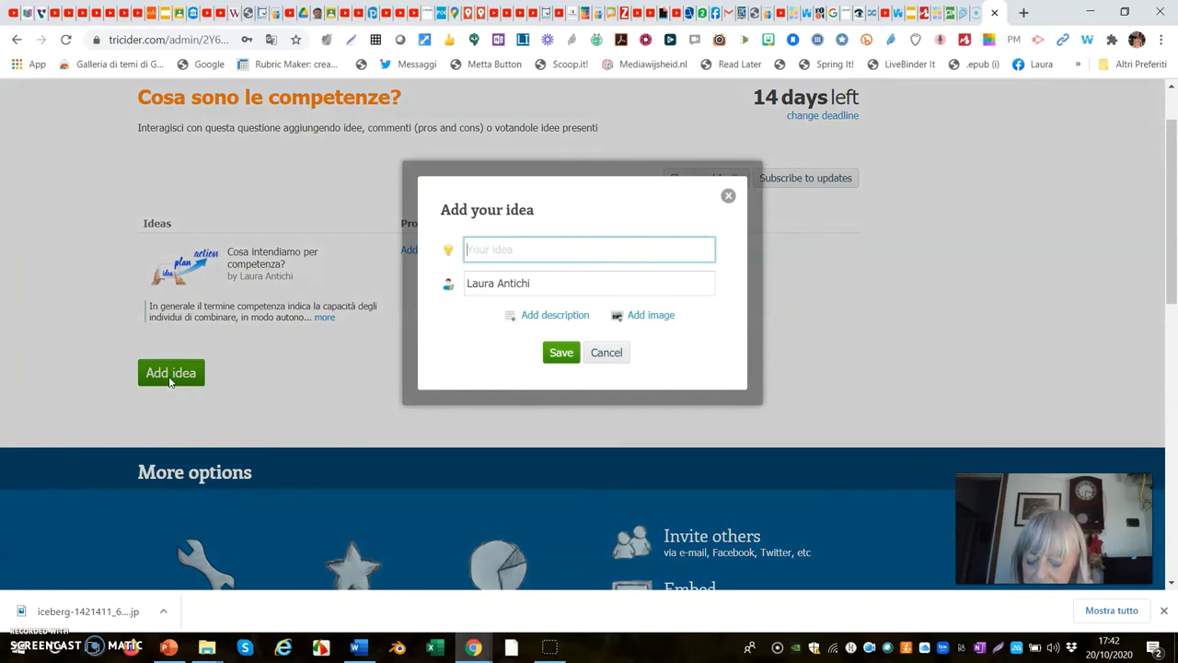
pyautogui.click(475, 250)
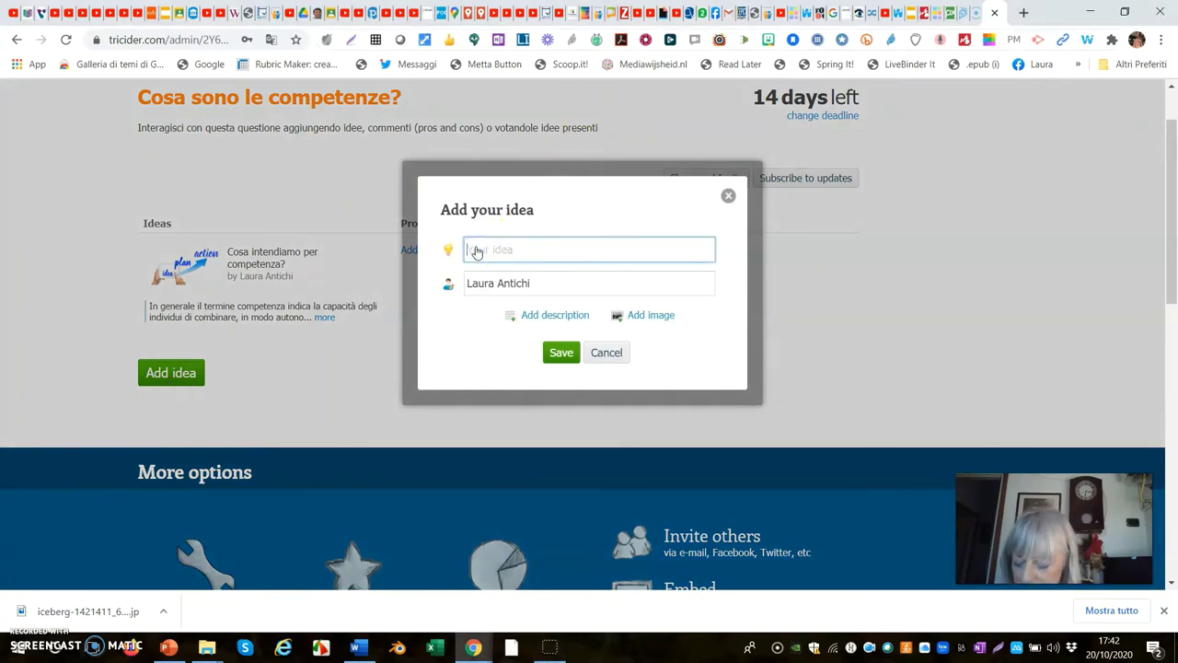
pyautogui.write('La metafora iceberg')
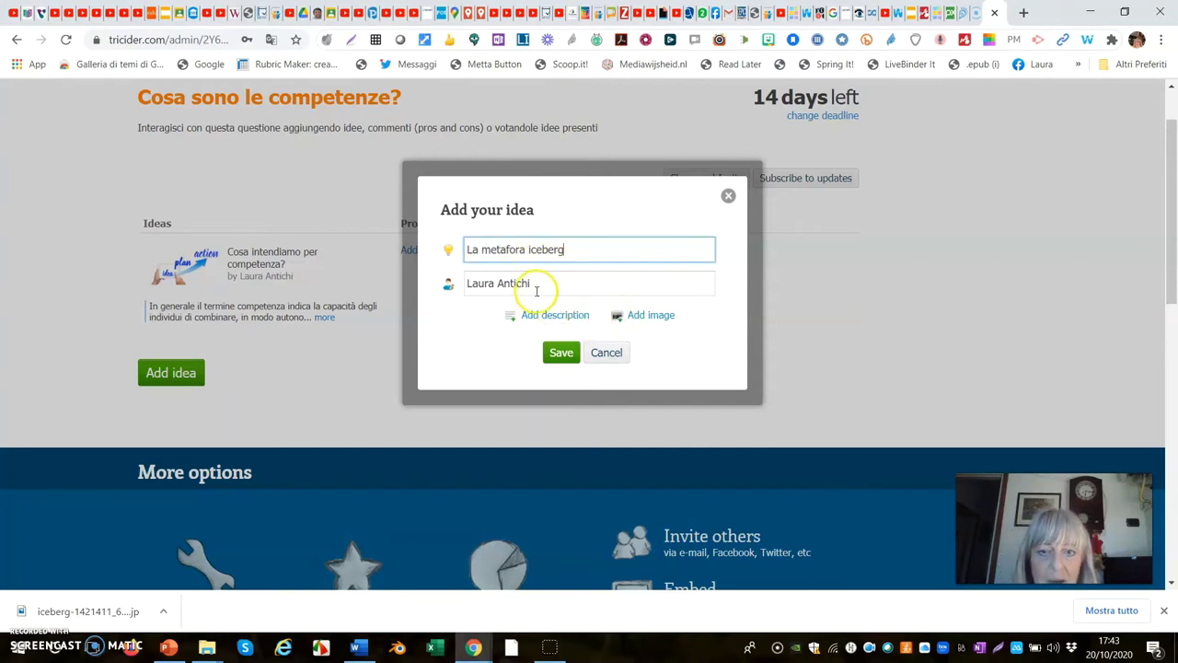
# Step: Add a description to the "La metafora iceberg" idea and paste in the copied iceberg-model text ending in "in un posto di lavoro o in situazione»."
pyautogui.click(555, 317)
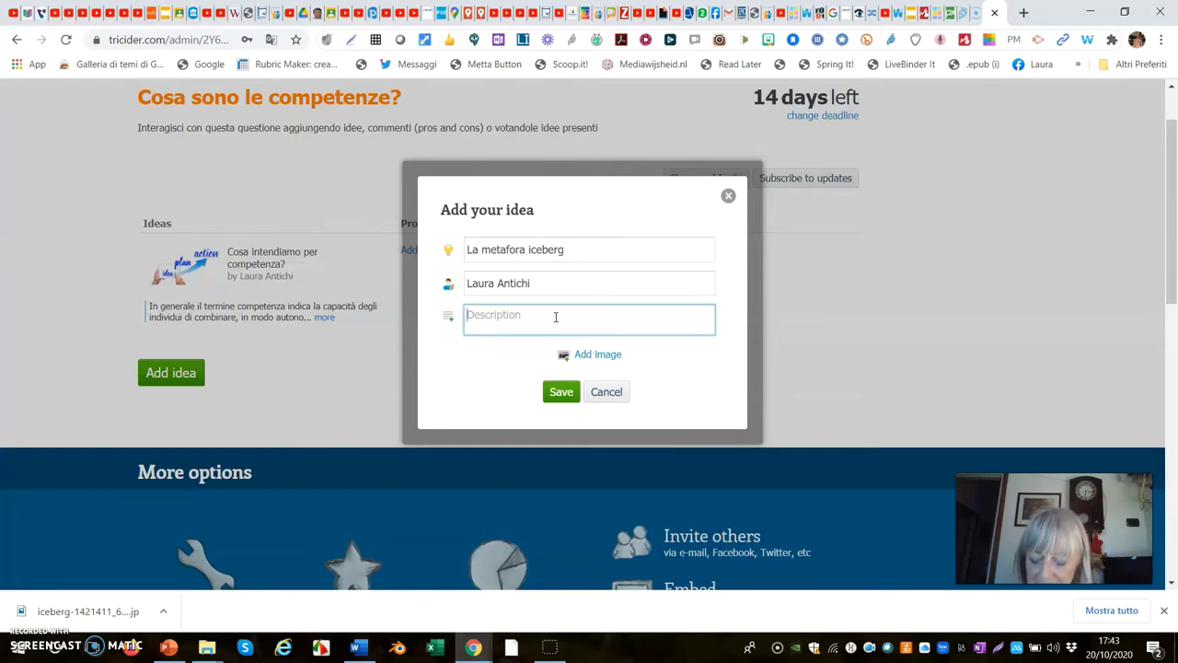
pyautogui.click(687, 245)
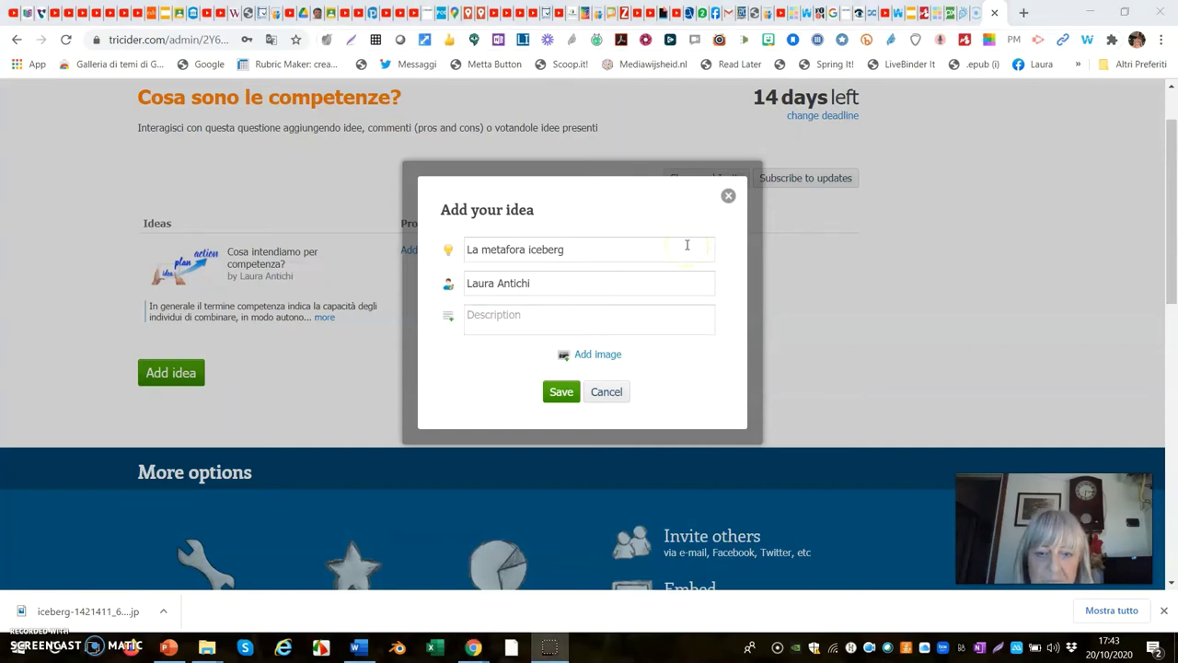
pyautogui.click(498, 323)
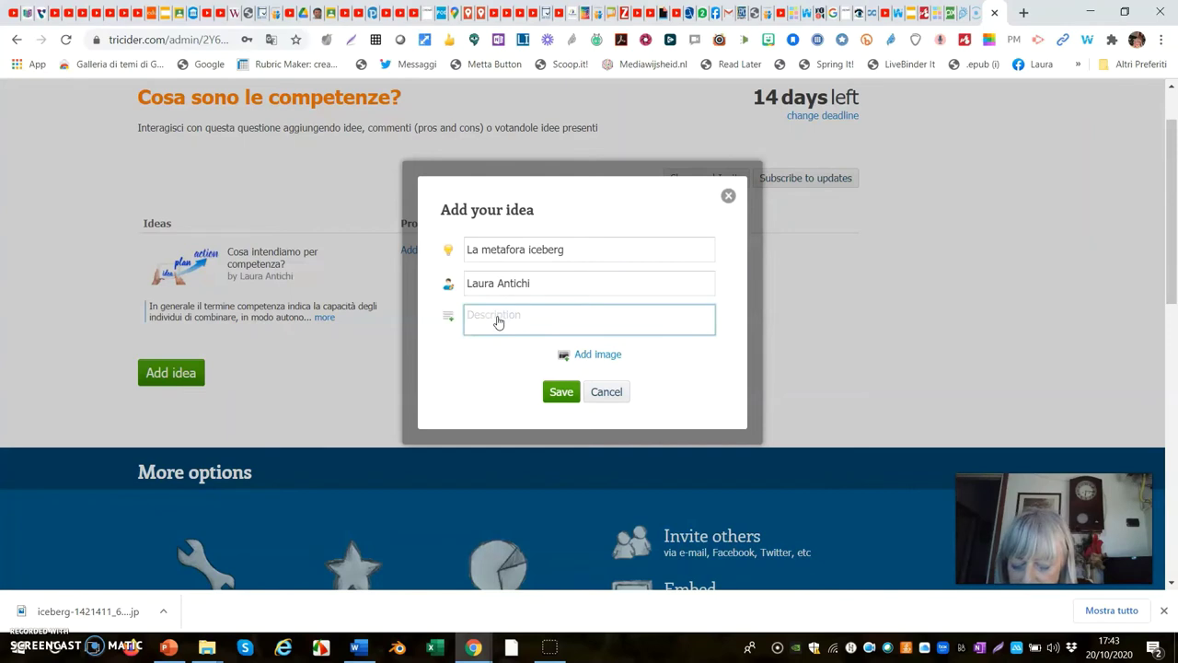
pyautogui.hotkey('ctrl', 'v')
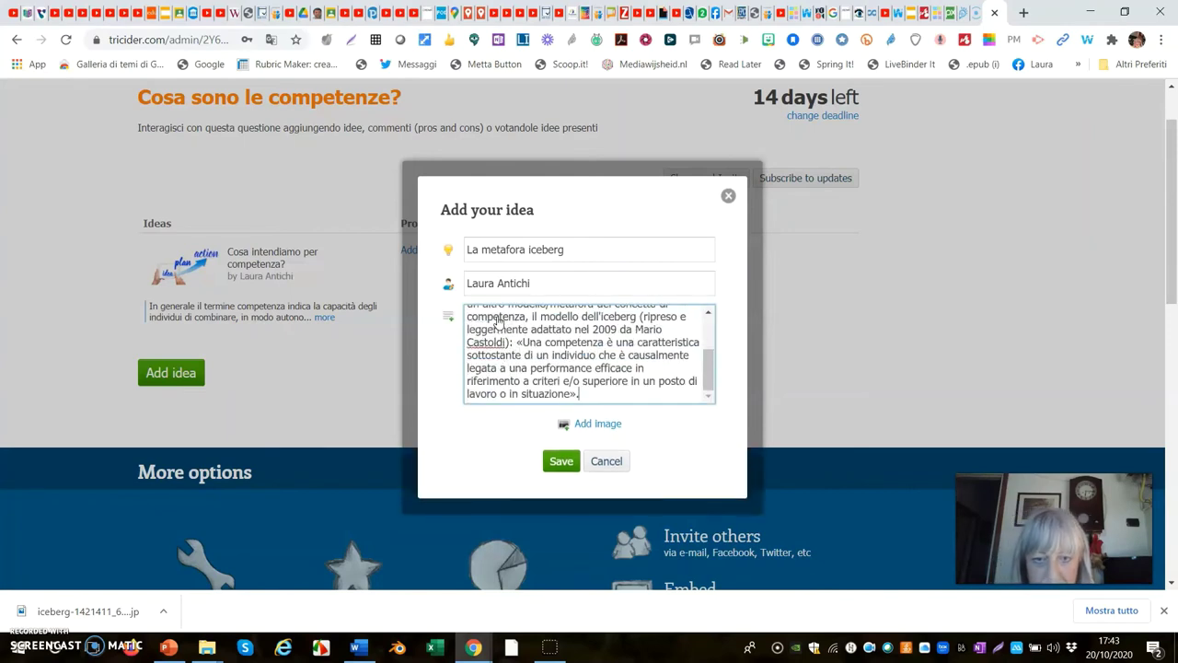
# Step: Attach the image iceberg-1421411_640.jpg from the tricider2020 folder to the iceberg idea and save the idea
pyautogui.click(599, 425)
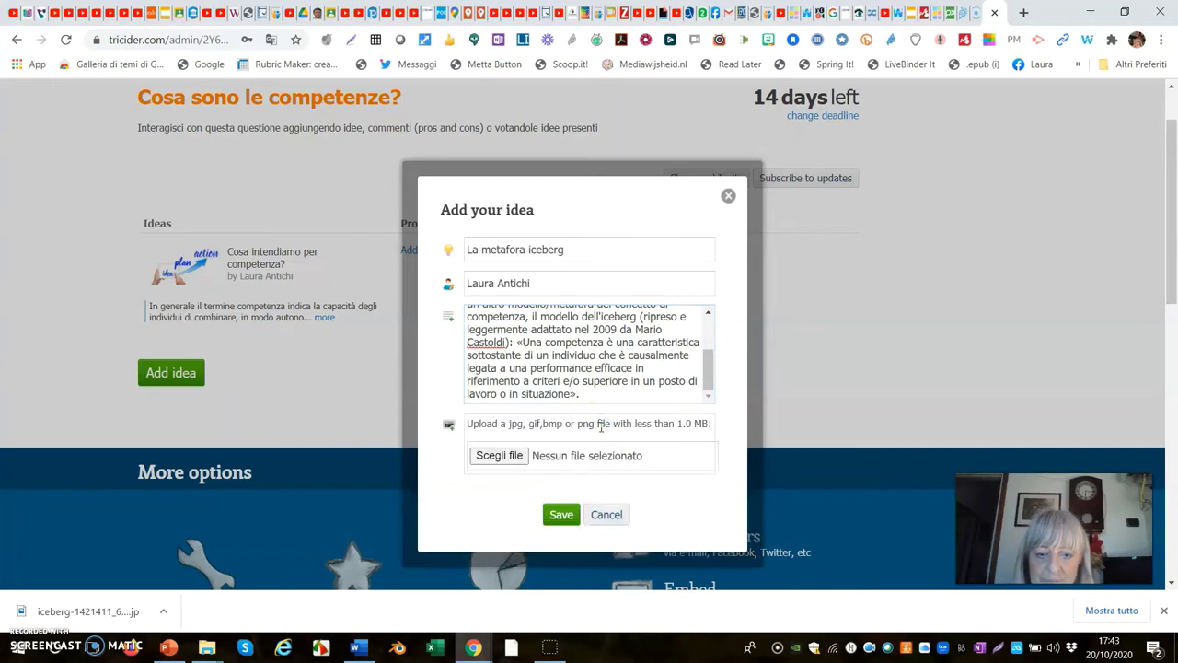
pyautogui.click(501, 456)
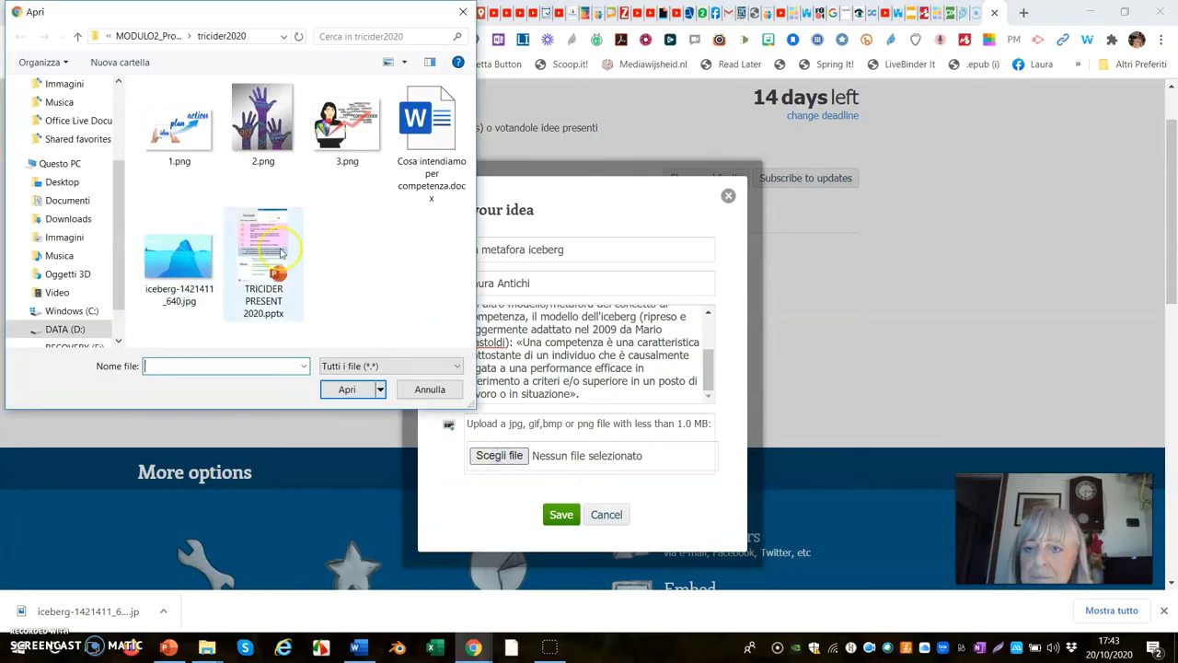
pyautogui.click(179, 257)
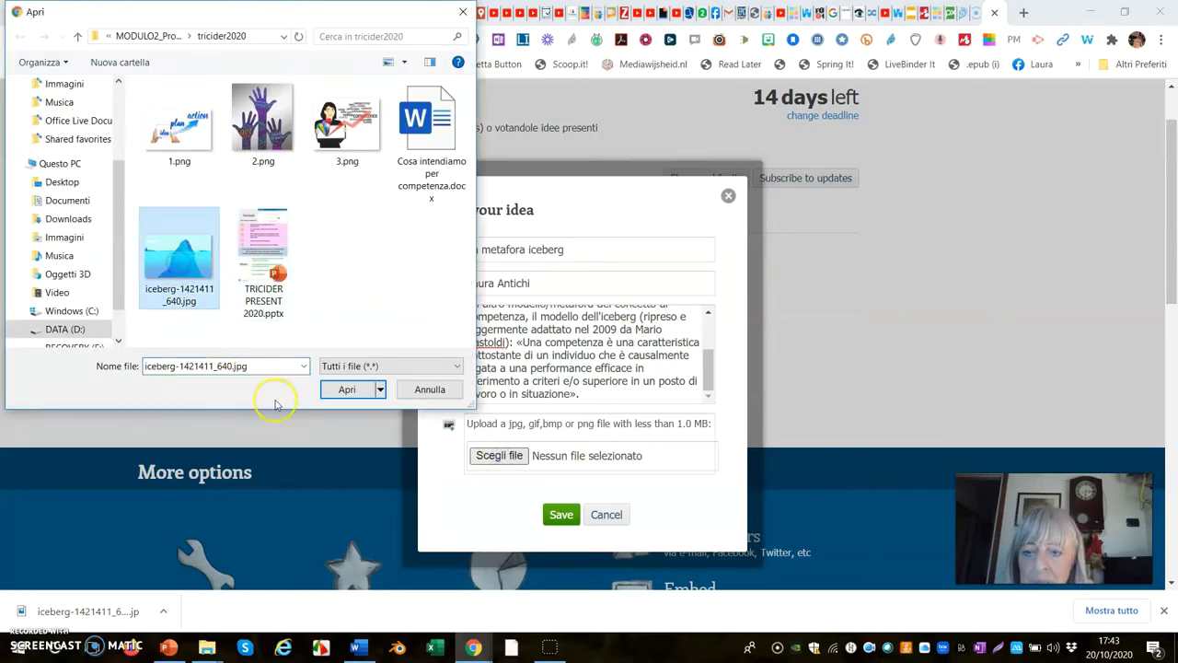
pyautogui.click(353, 392)
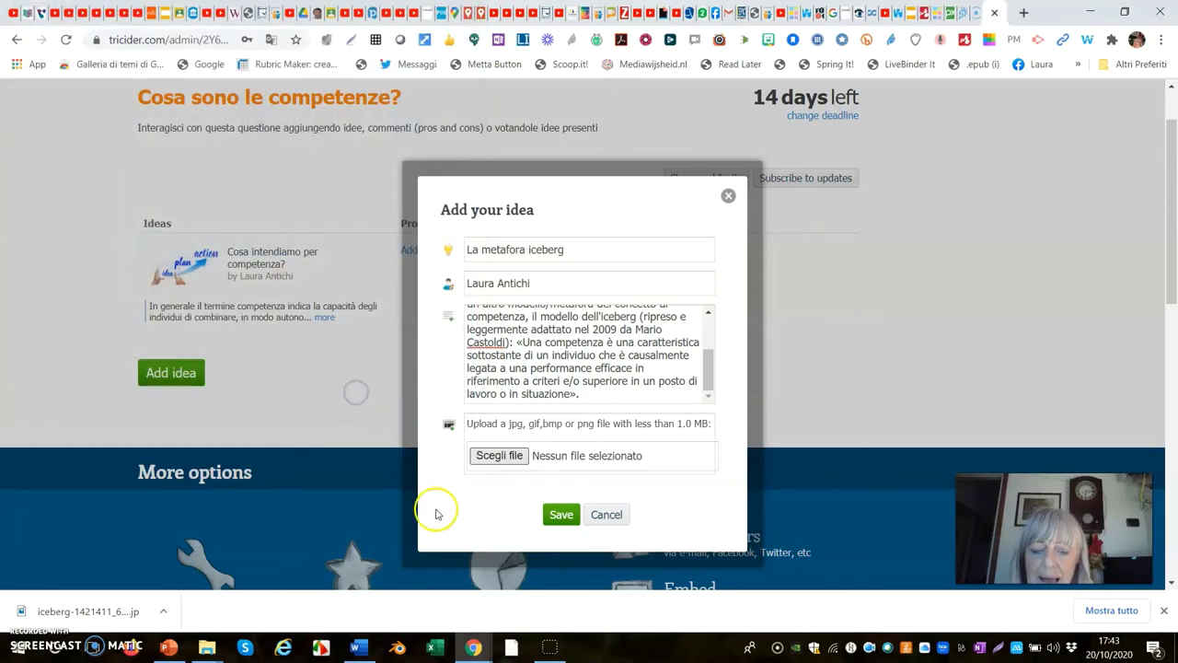
pyautogui.click(560, 515)
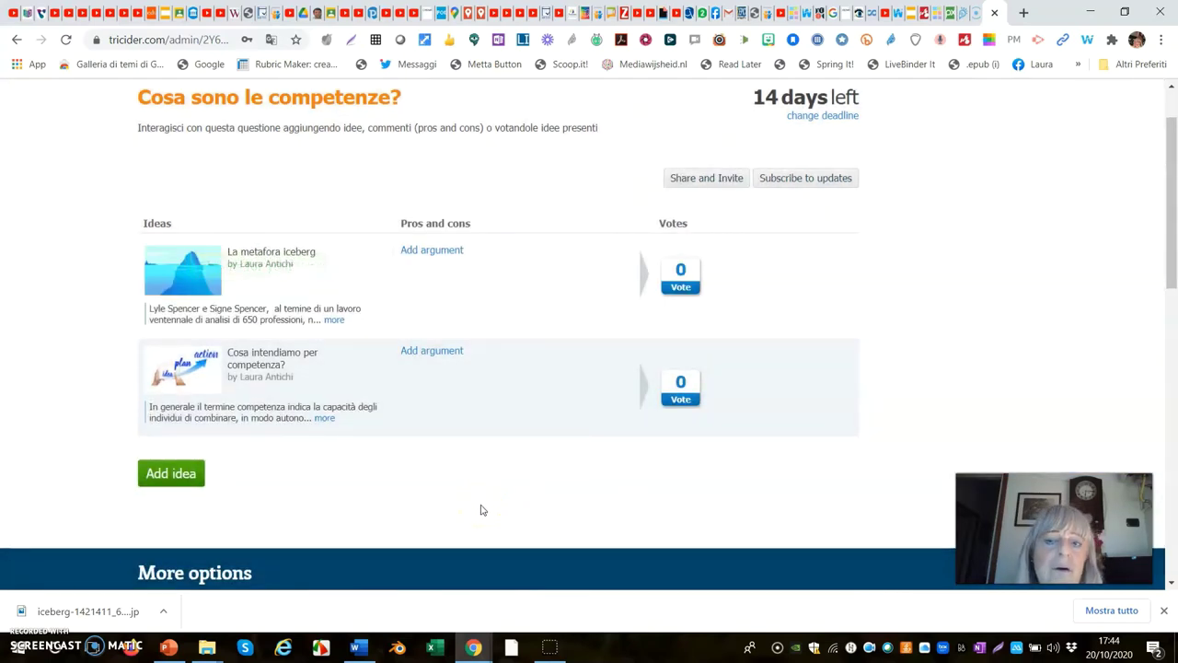
# Step: Open the discussion's sharing and invitation options, select the whole participant link, and close the invitation dialog
pyautogui.click(464, 496)
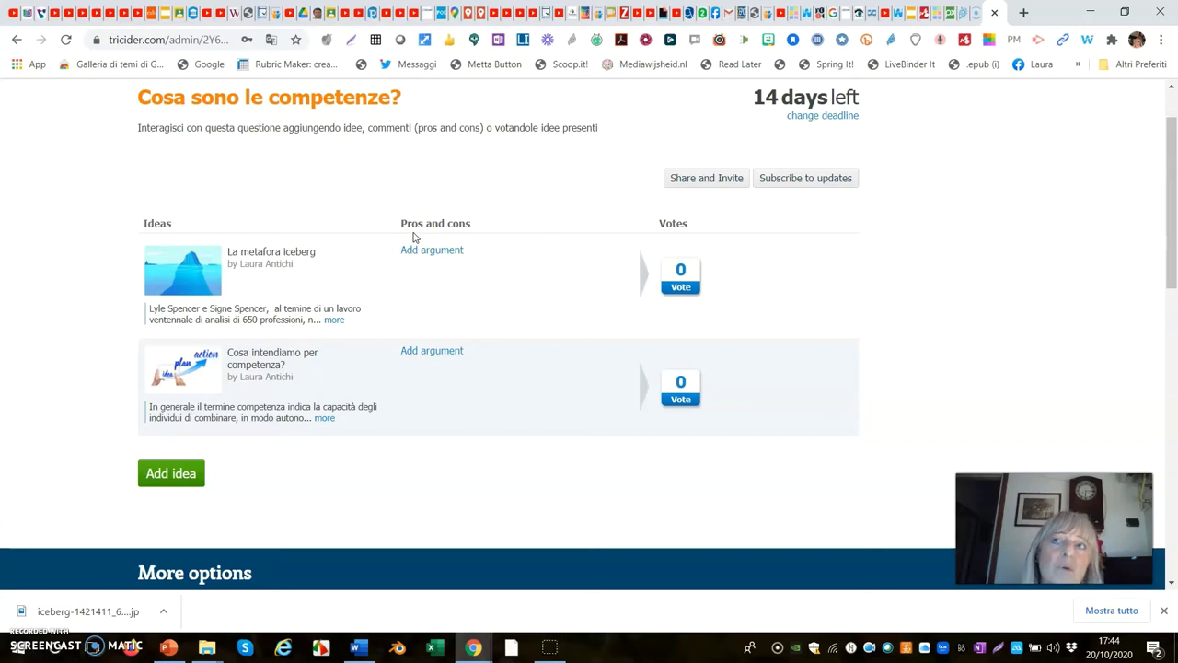
pyautogui.moveTo(389, 255)
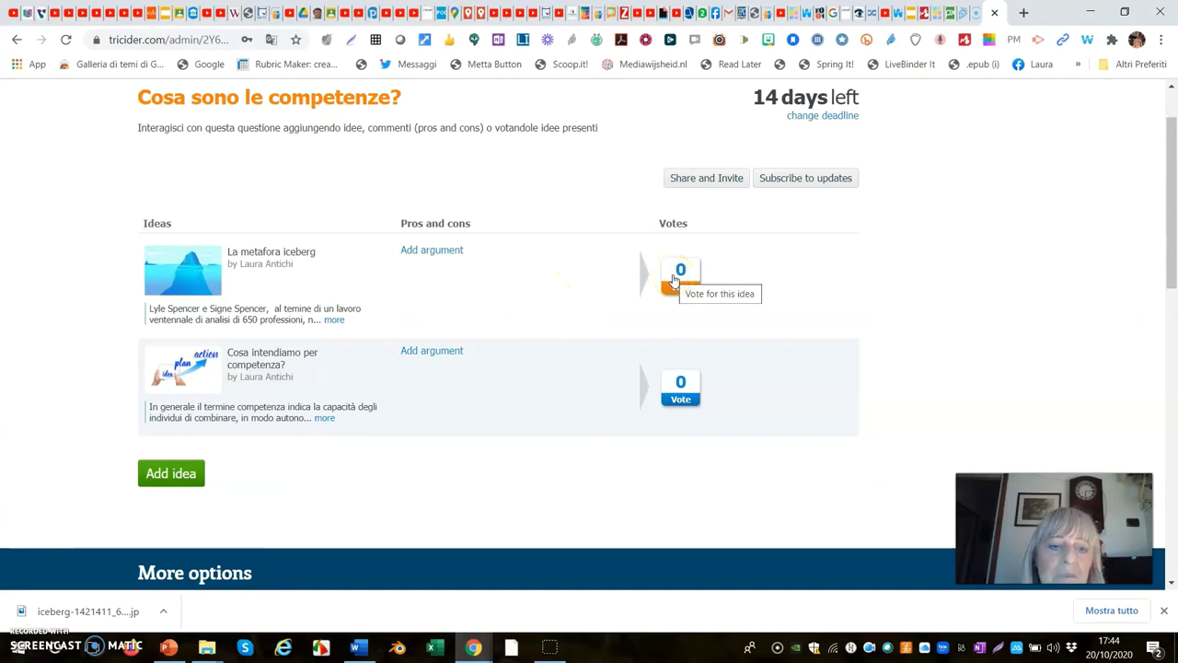
pyautogui.click(697, 183)
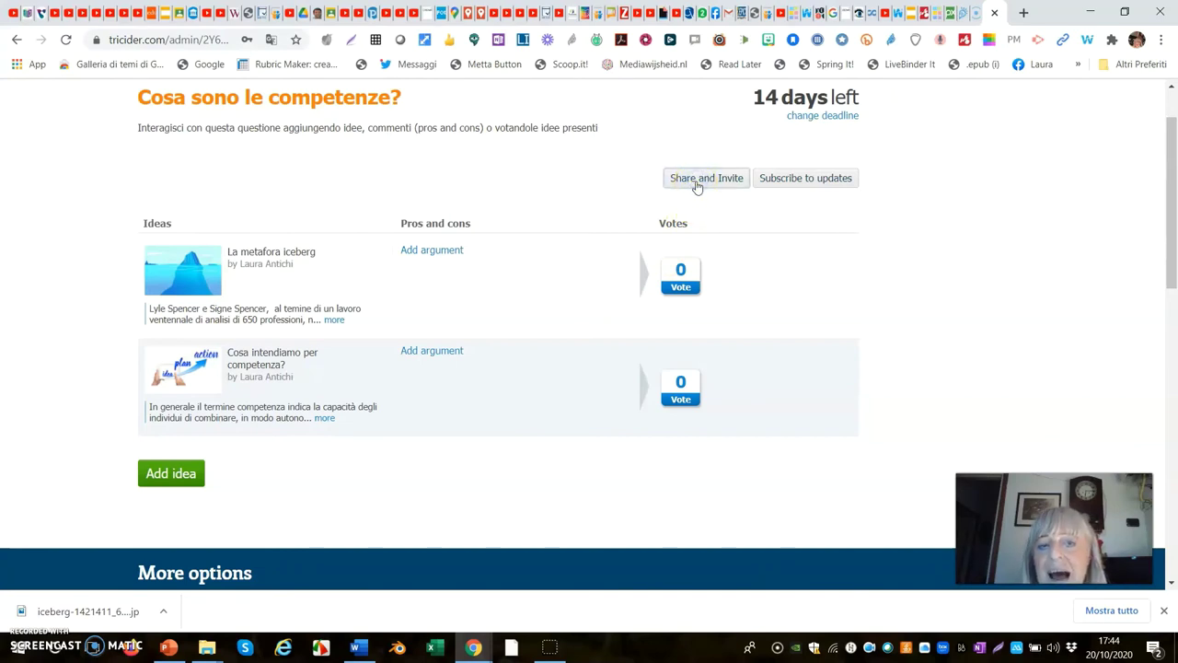
pyautogui.click(696, 181)
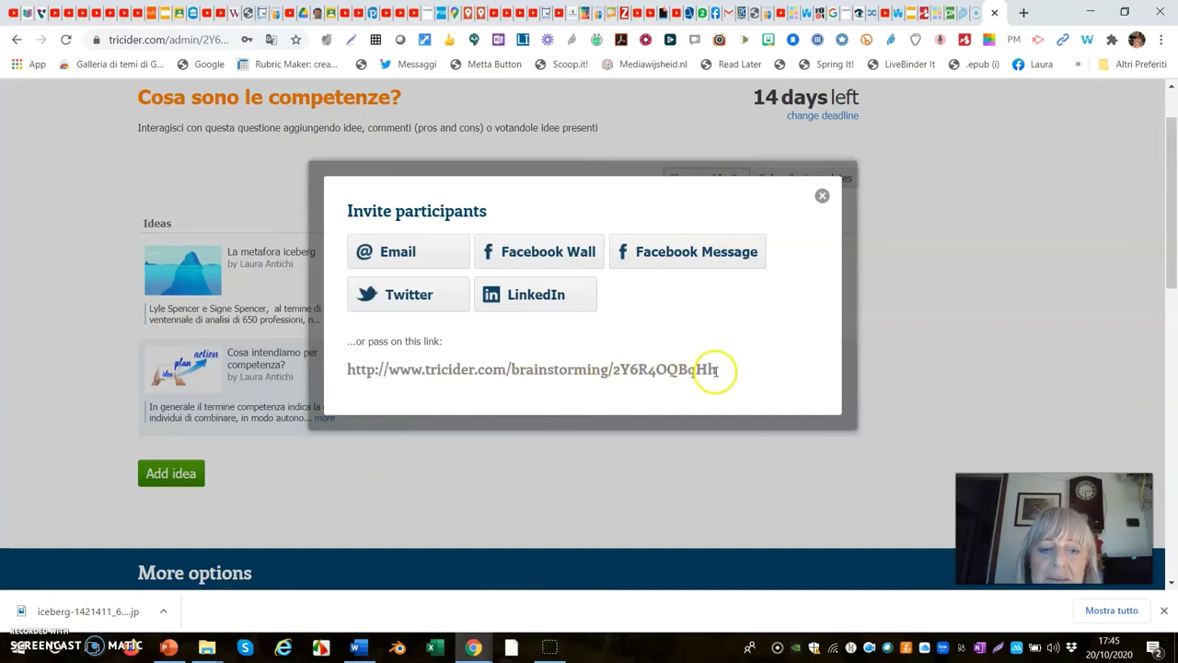
pyautogui.moveTo(717, 370); pyautogui.dragTo(345, 373)
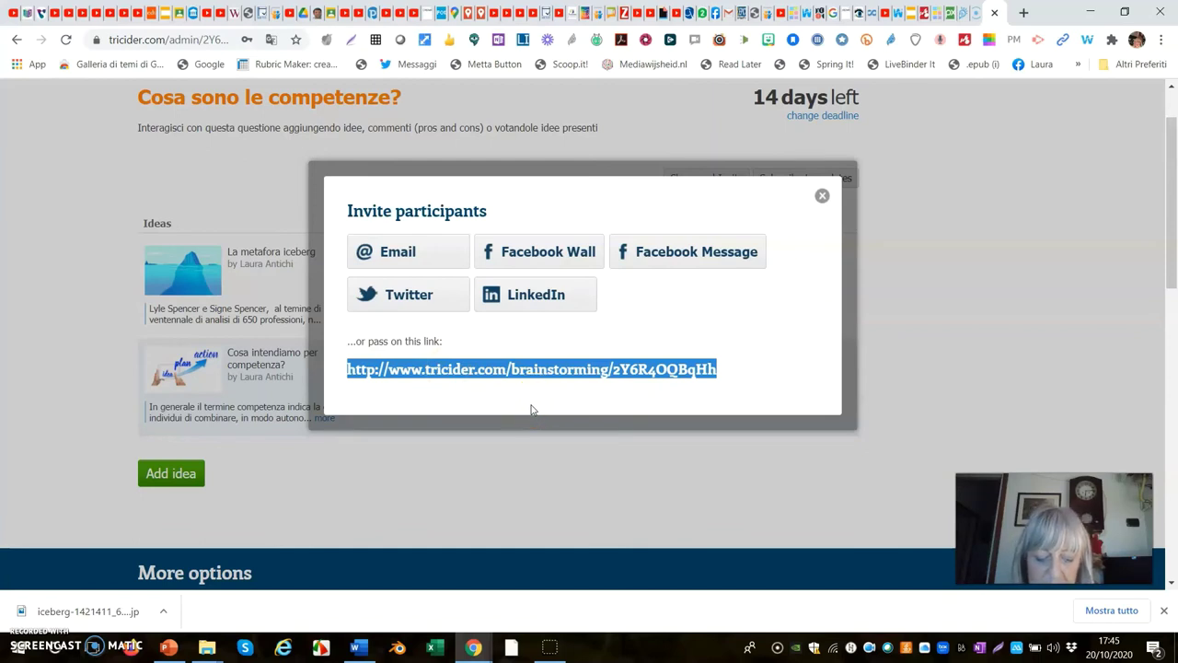
pyautogui.click(924, 219)
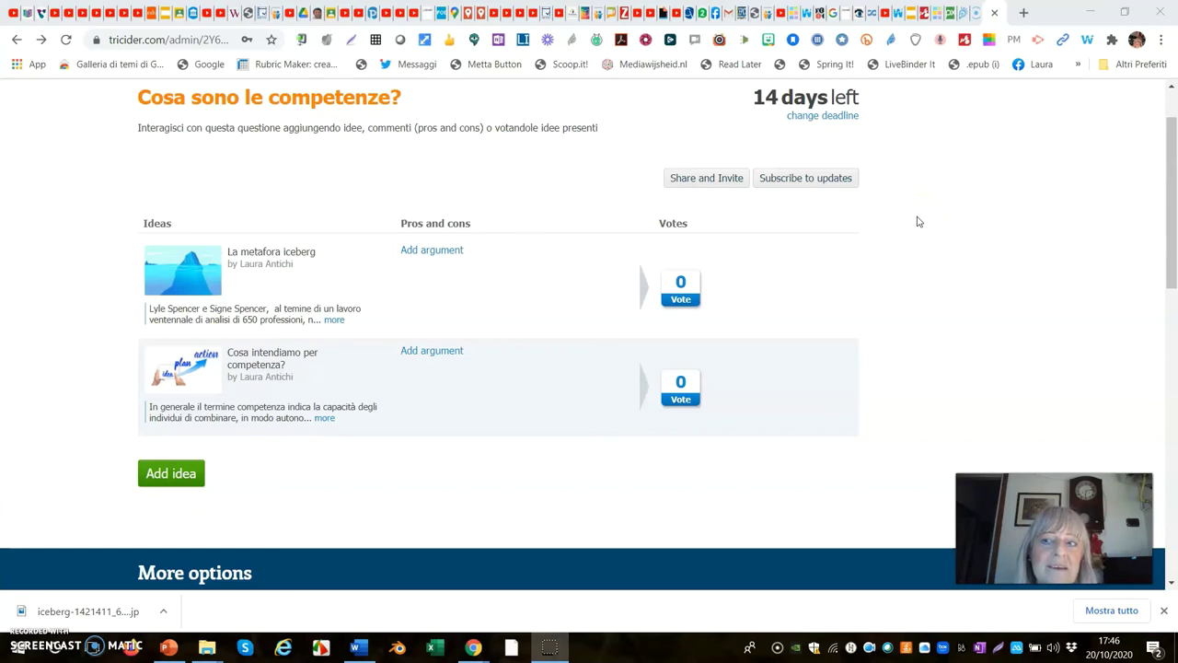
pyautogui.click(893, 226)
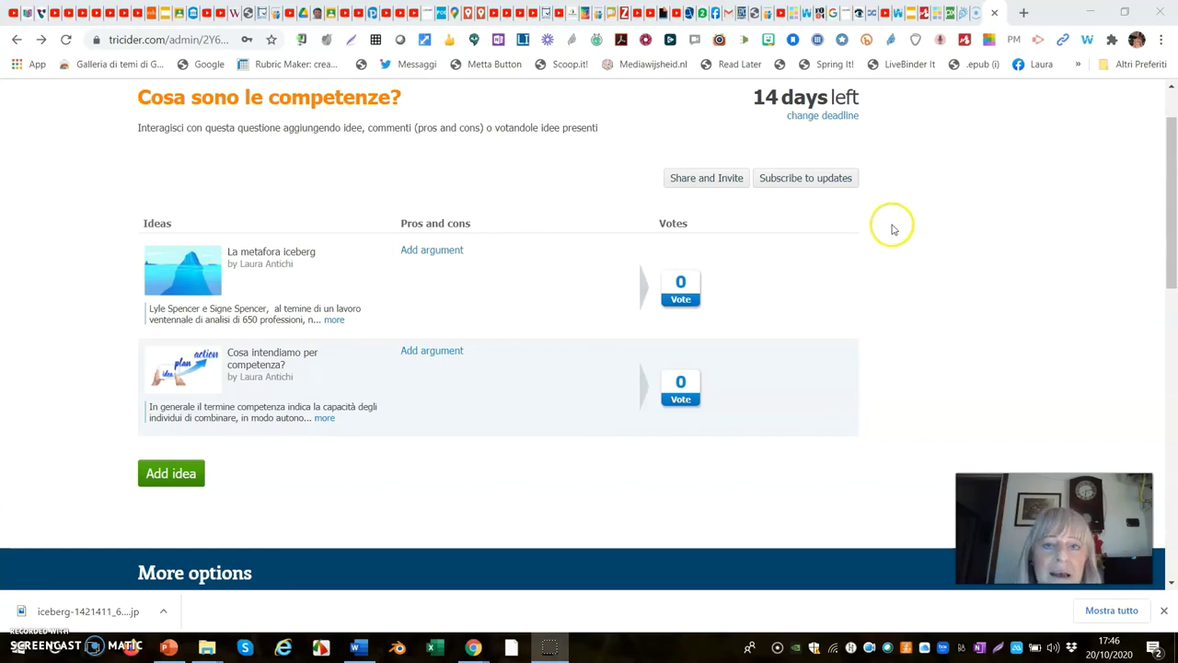
pyautogui.click(741, 237)
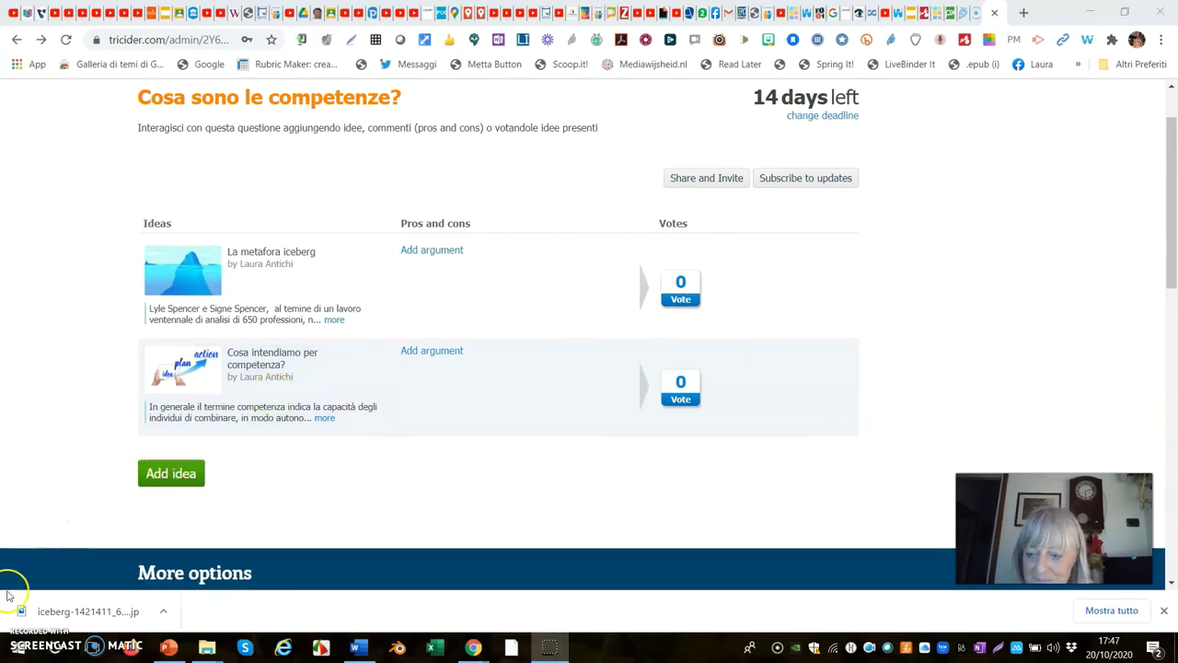
# Step: Generate the HTML code for embedding the discussion in a blog or website
pyautogui.scroll(-3, 360, 515)
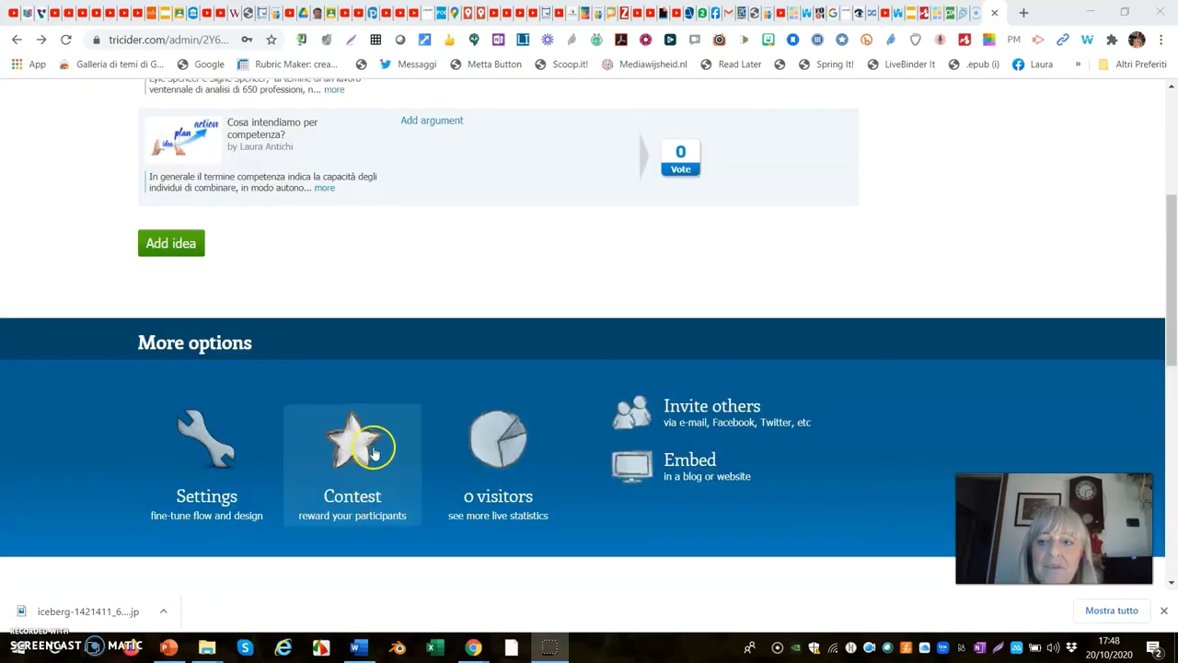
pyautogui.scroll(2, 374, 432)
pyautogui.scroll(-2, 373, 426)
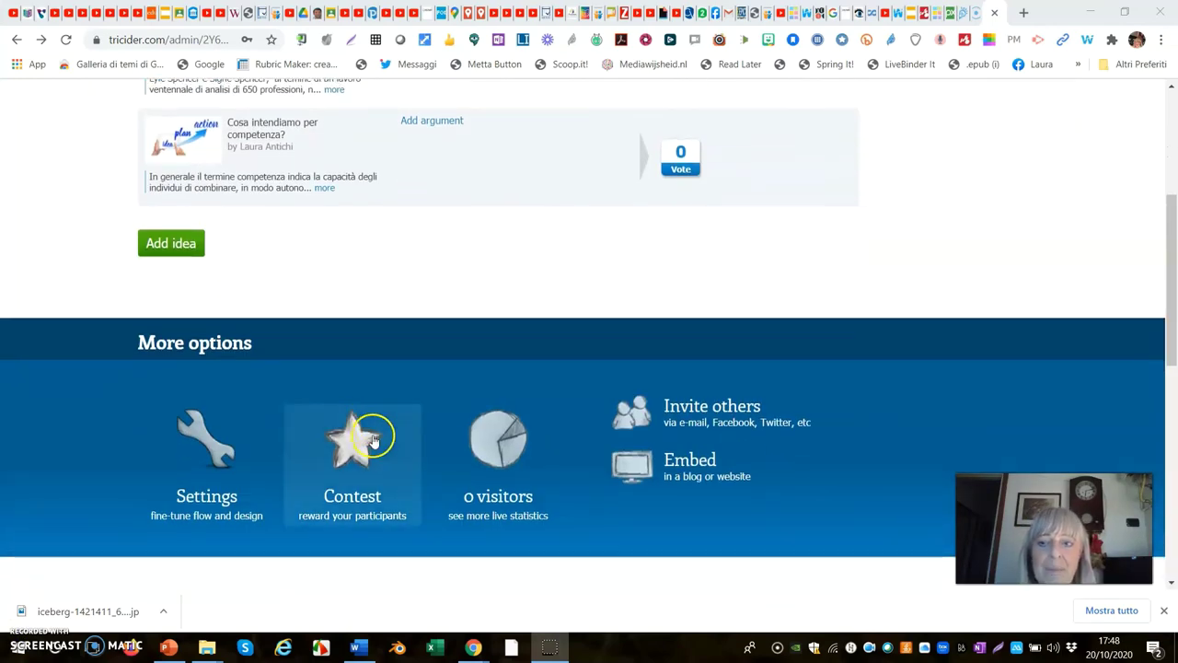
pyautogui.scroll(-1, 373, 440)
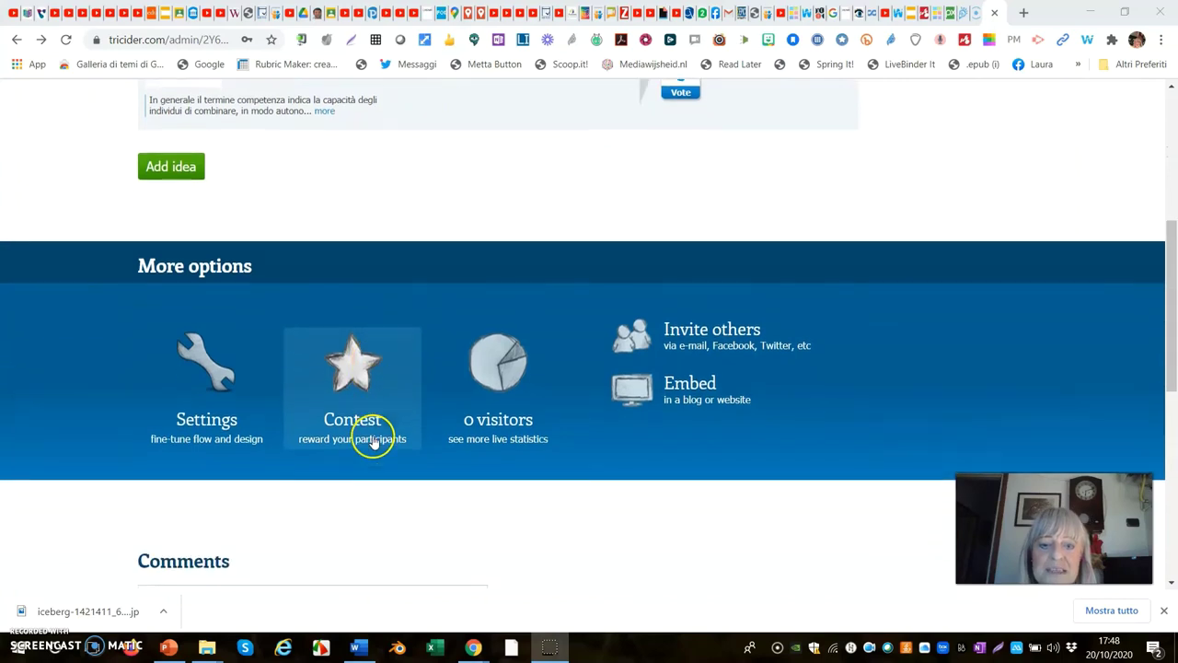
pyautogui.click(689, 405)
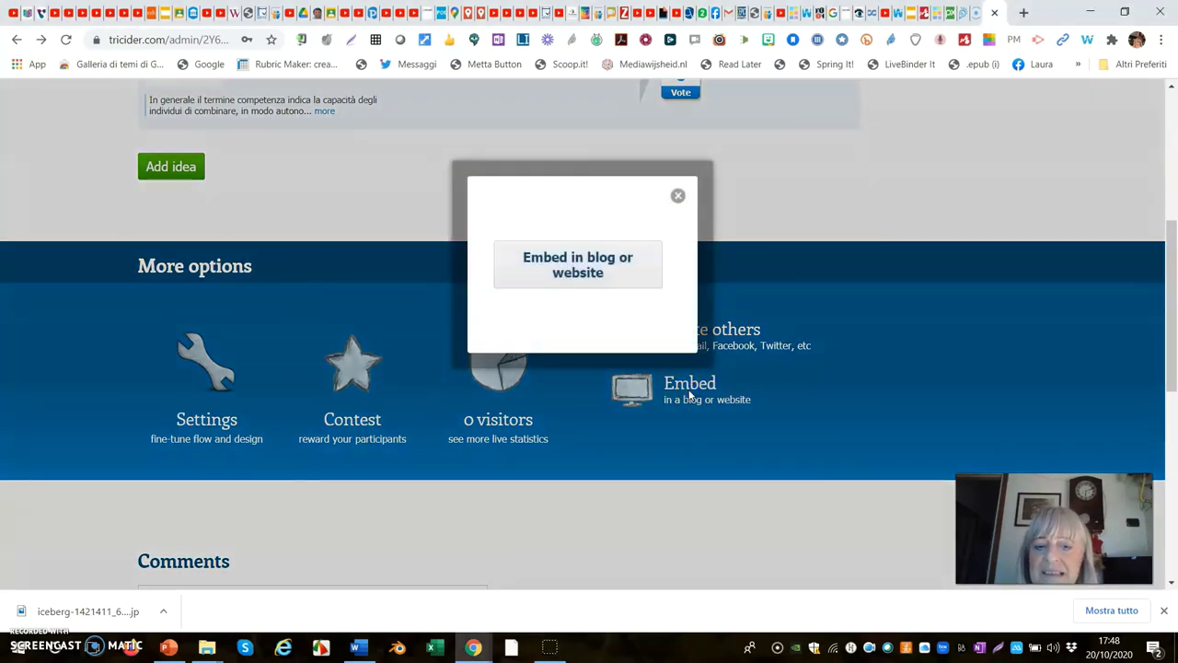
pyautogui.click(541, 279)
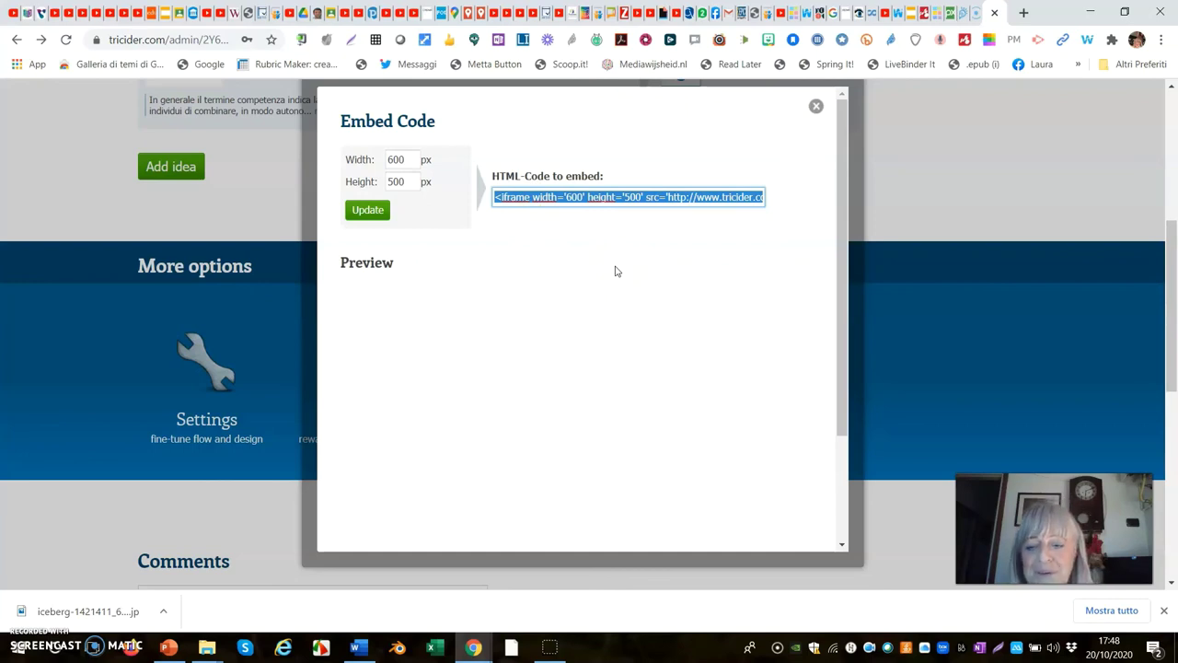
pyautogui.click(31, 648)
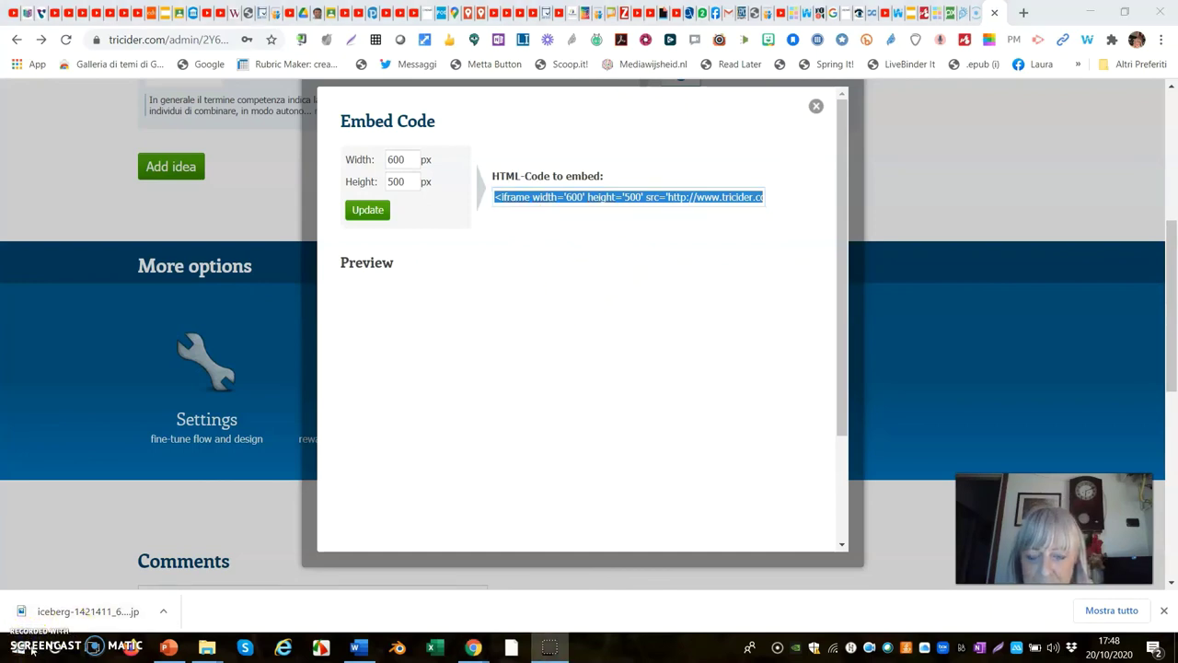